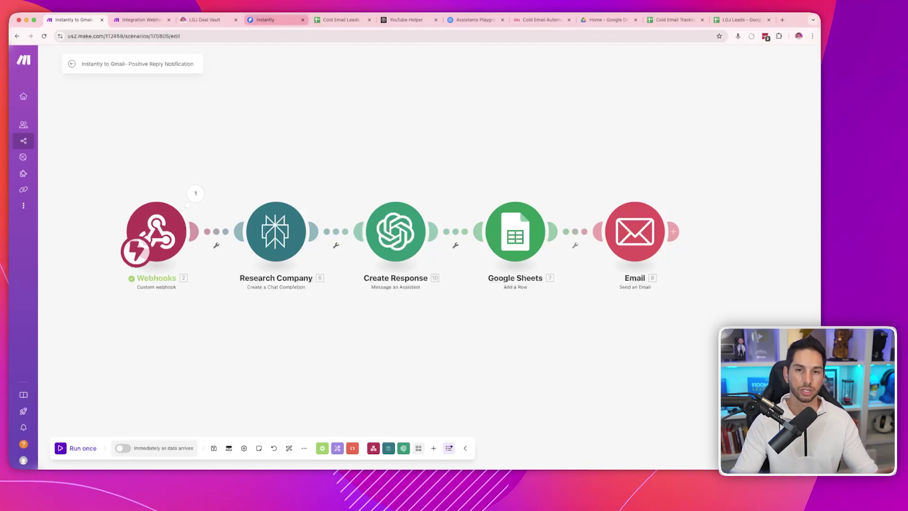
- Flip between the Instantly webhook settings and the Make scenarios, ending on Instantly's webhook list
key(super+4)
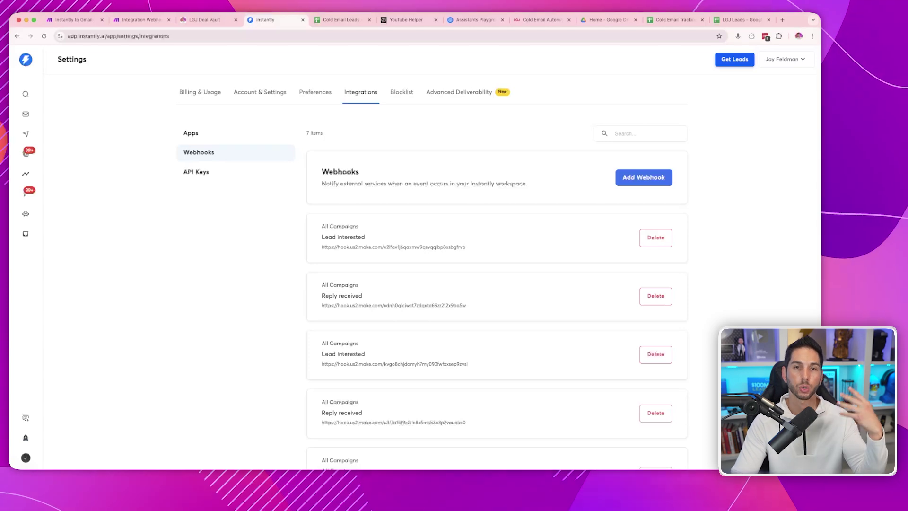
key(super+2)
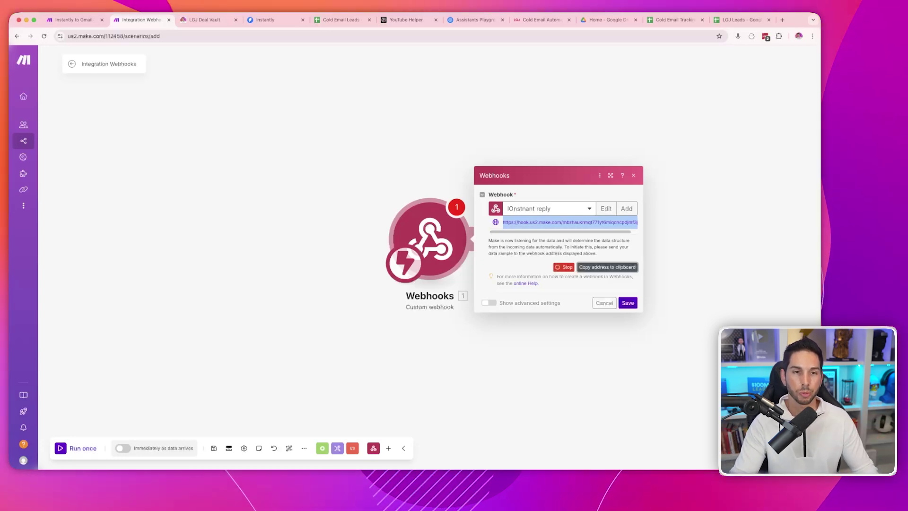
key(super+1)
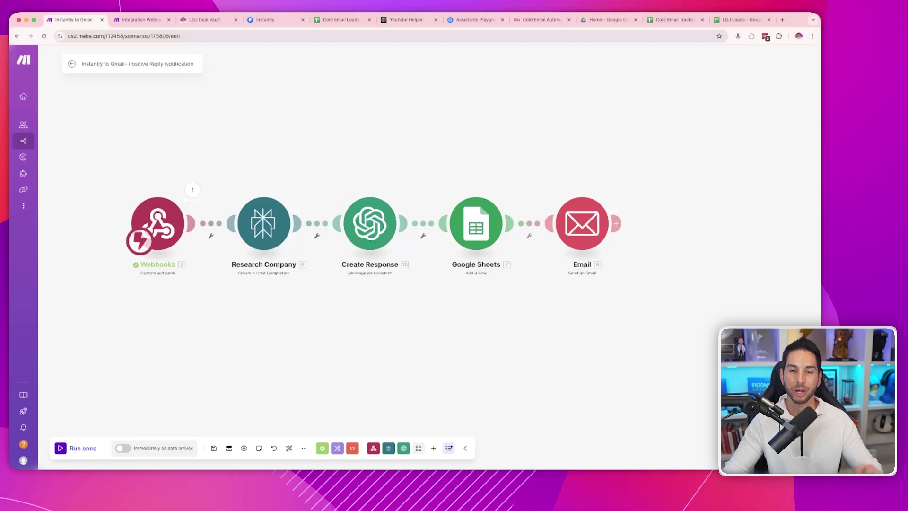
key(super+4)
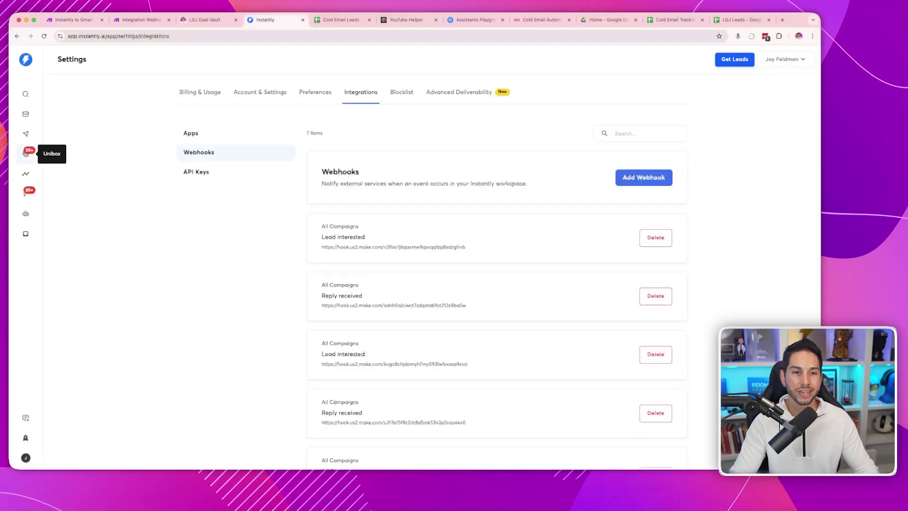
- Open Instantly's Unibox inbox, then return to Make's Integration Webhooks scenario
click(25, 152)
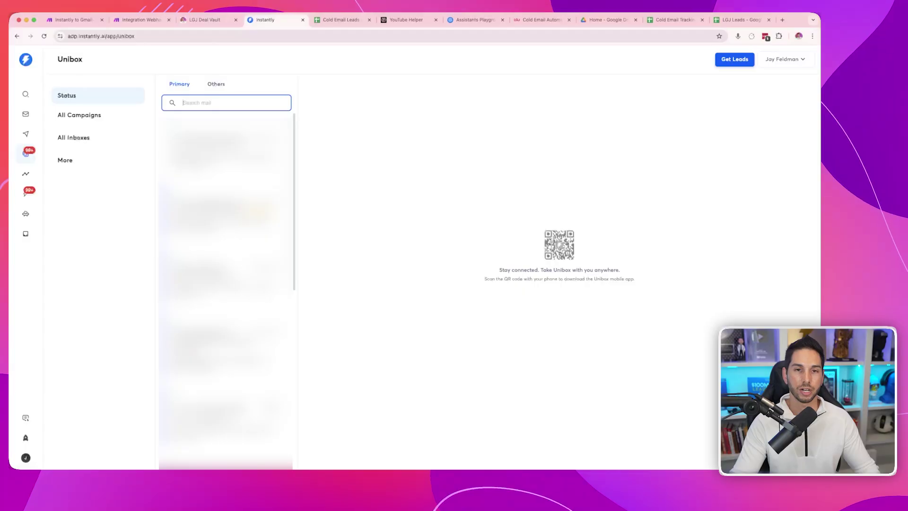
key(super+2)
- Delete the old Webhooks module and add a Webhooks Custom webhook trigger in its place
key(Escape)
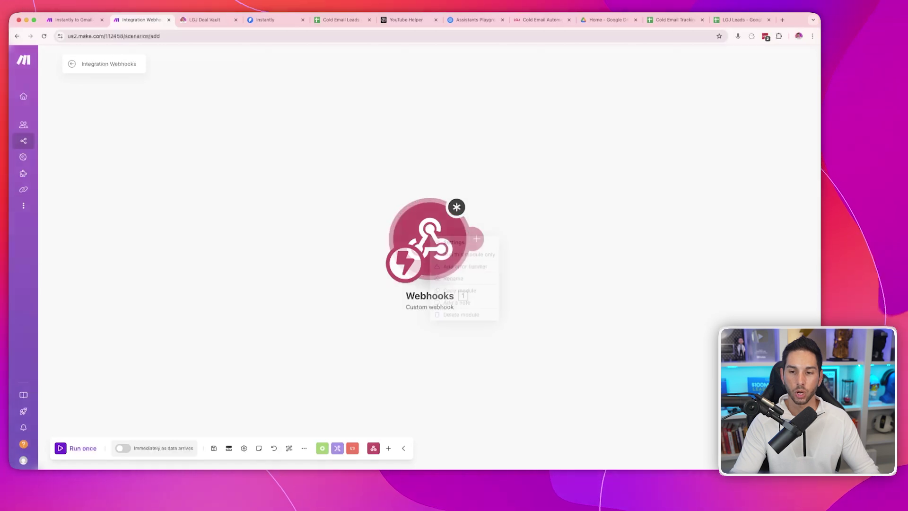
right_click(431, 237)
click(456, 315)
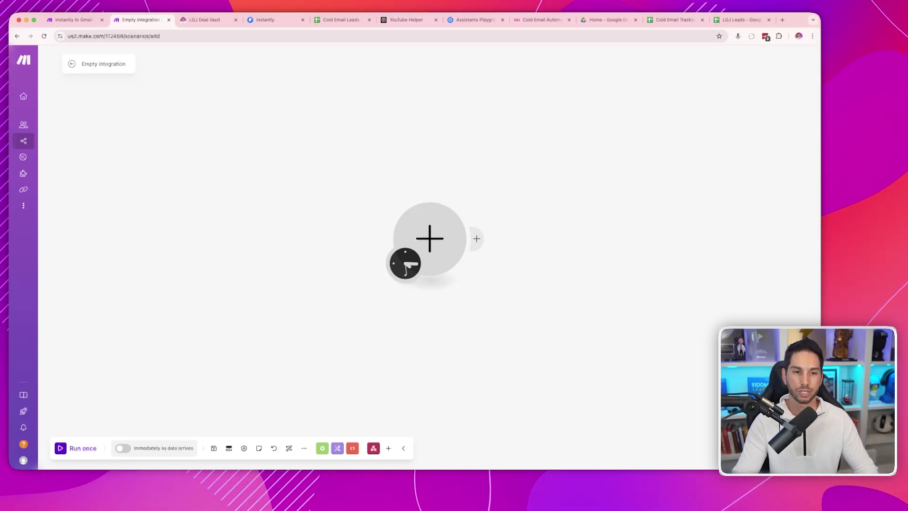
click(408, 265)
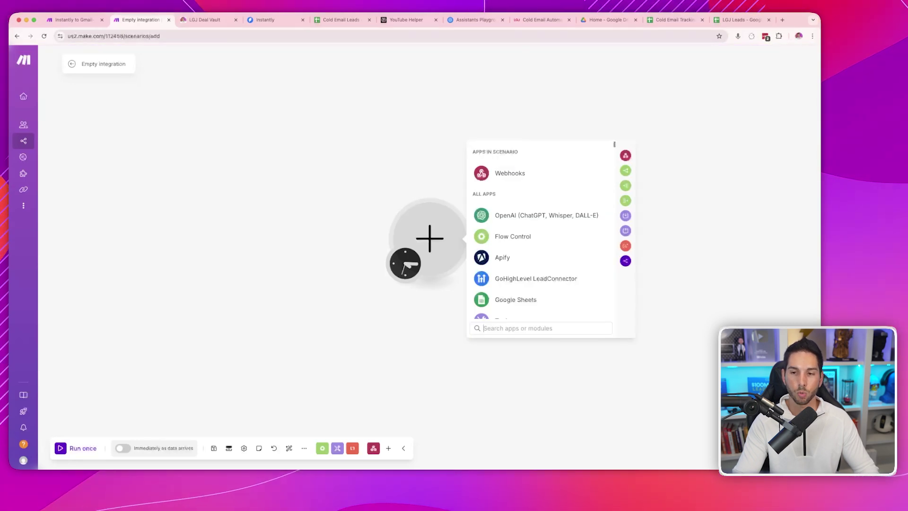
click(510, 173)
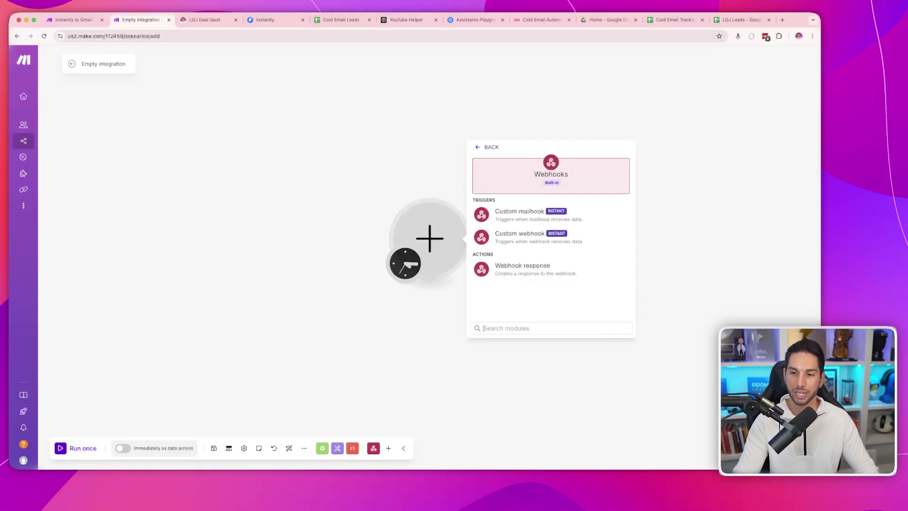
click(519, 233)
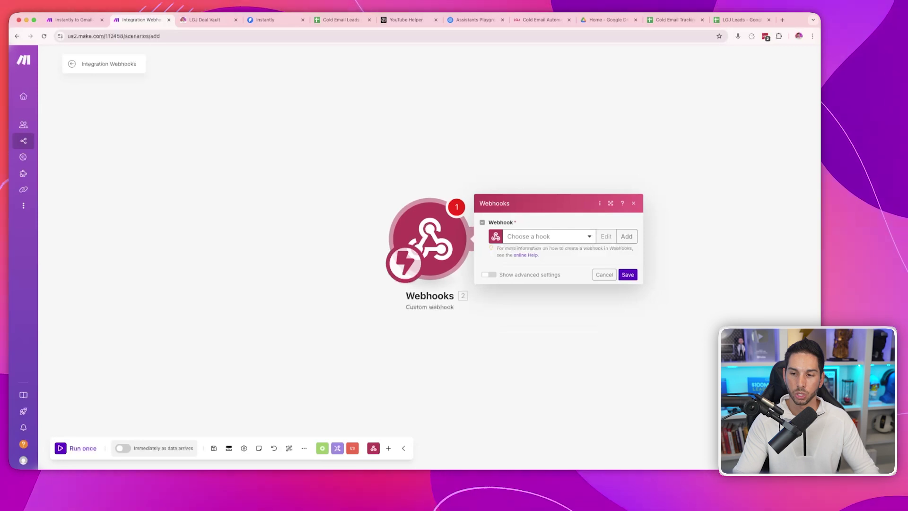
- Create a new webhook named UNIQUE and copy its generated hook URL
click(544, 236)
key(Escape)
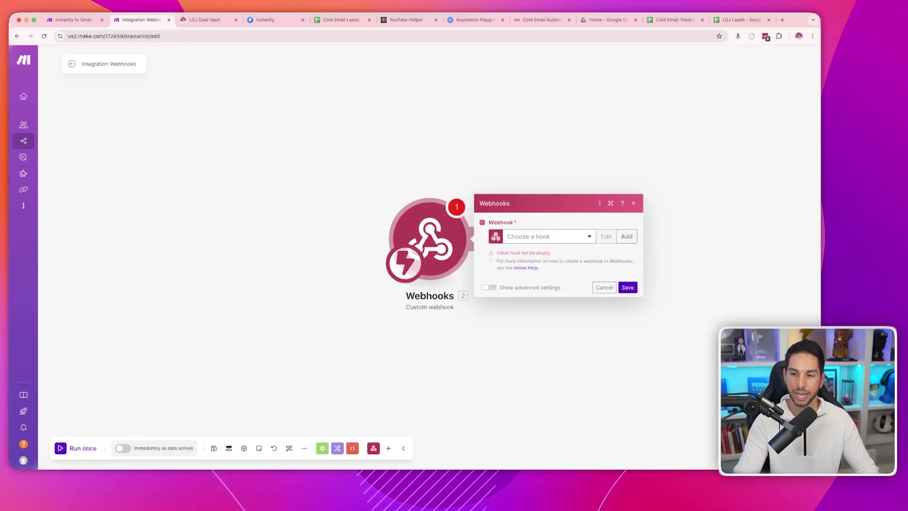
click(627, 236)
double_click(683, 205)
key(super+a)
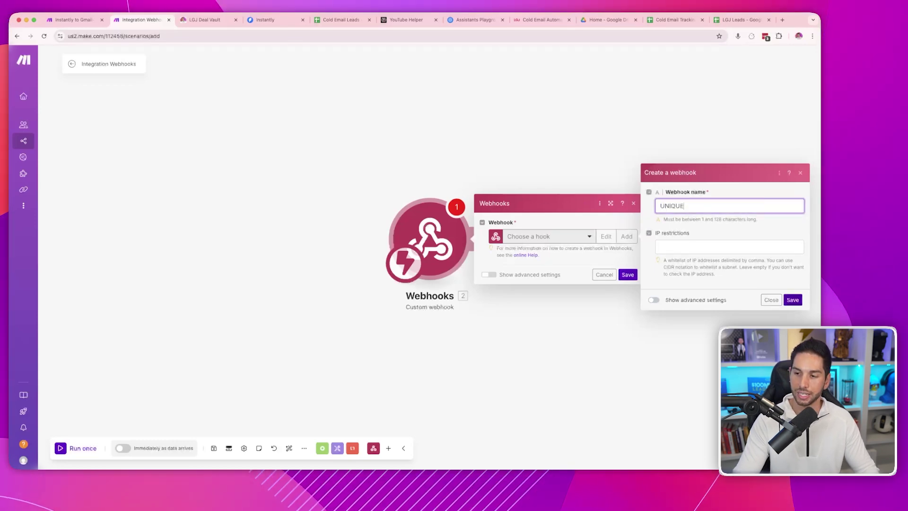
key(Return)
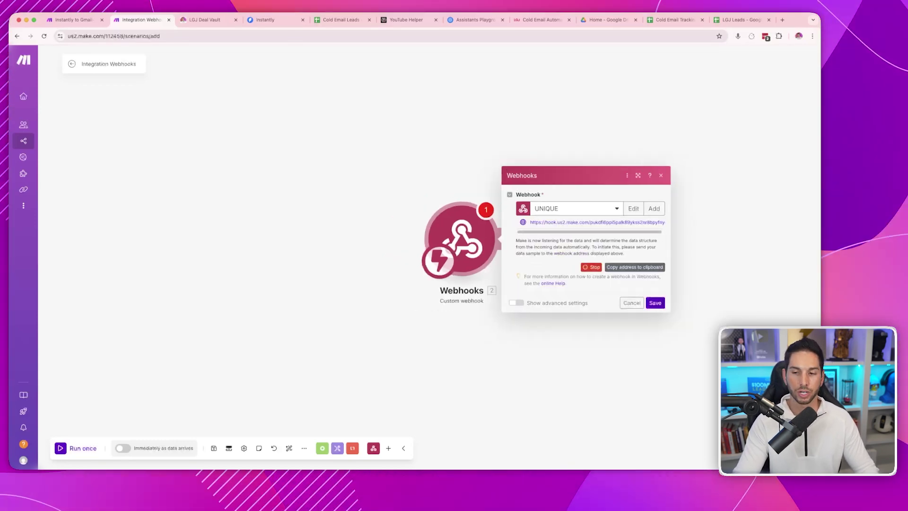
triple_click(597, 222)
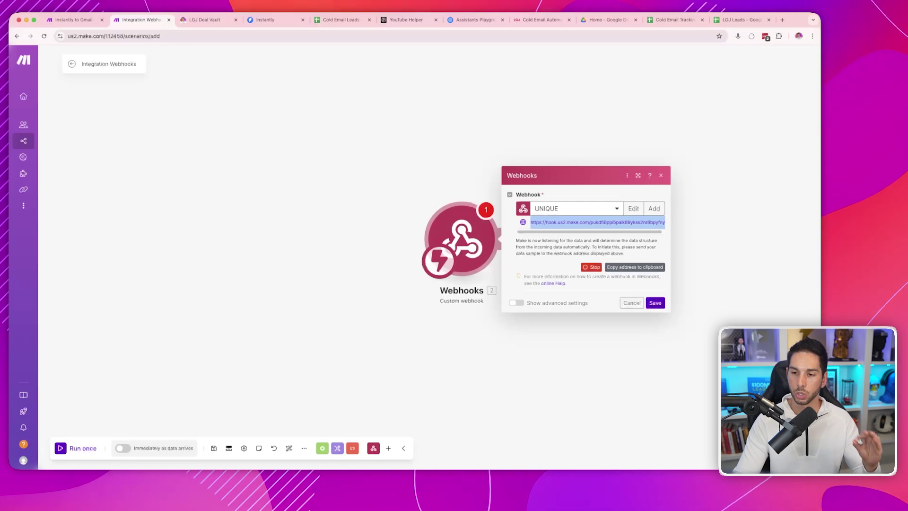
- In Instantly, go to Settings > Integrations > Webhooks and start an Add Webhook form
key(super+4)
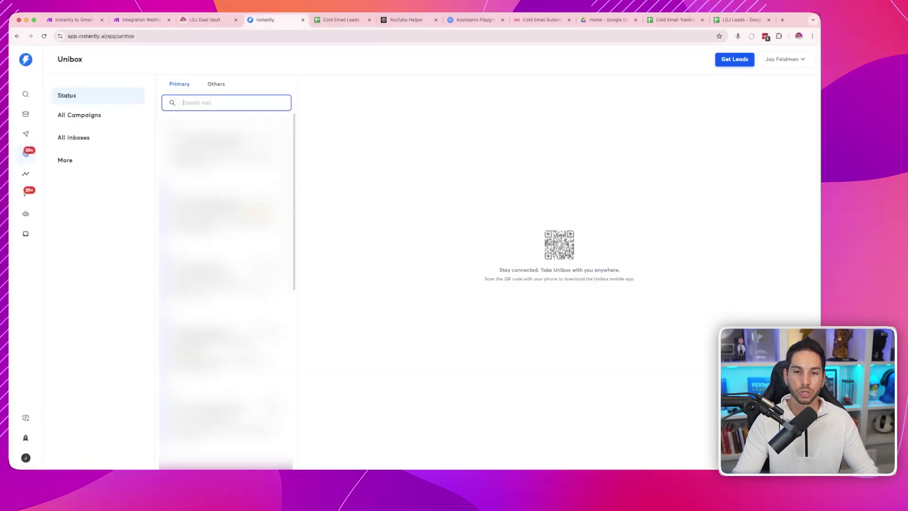
click(25, 457)
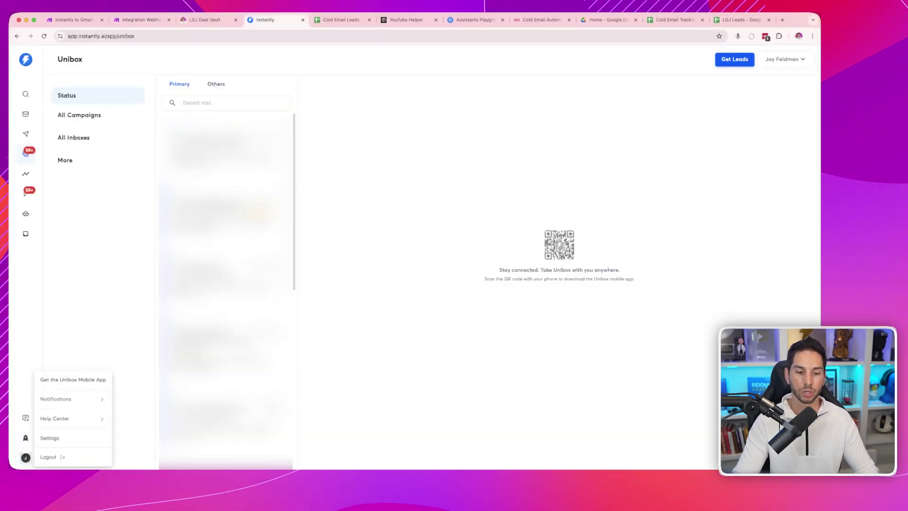
click(50, 438)
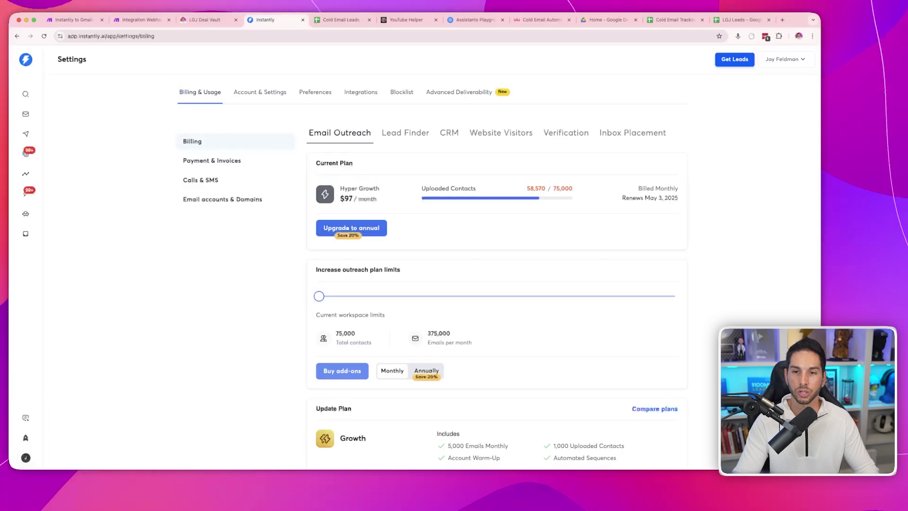
click(361, 92)
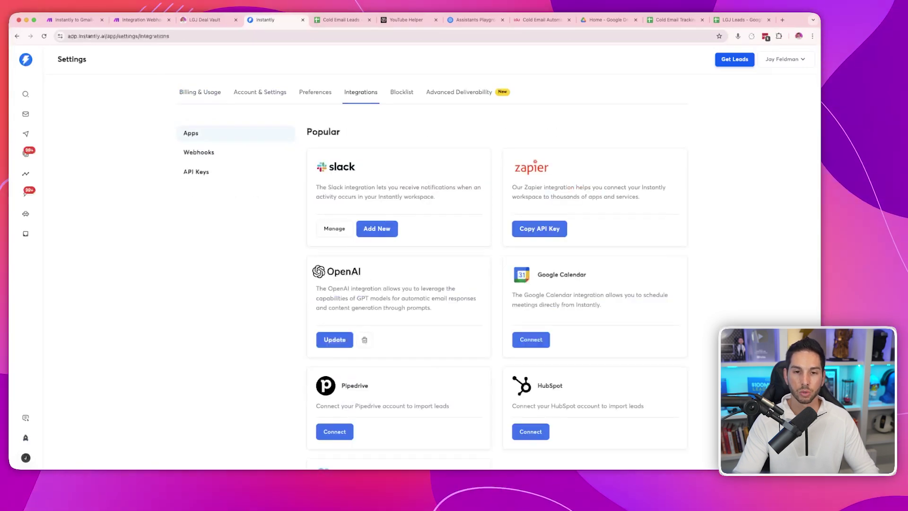
click(199, 152)
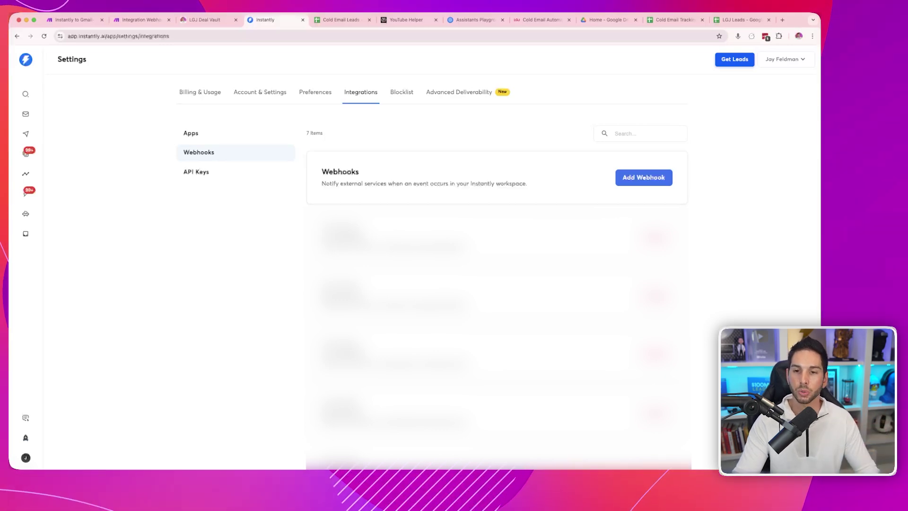
click(644, 177)
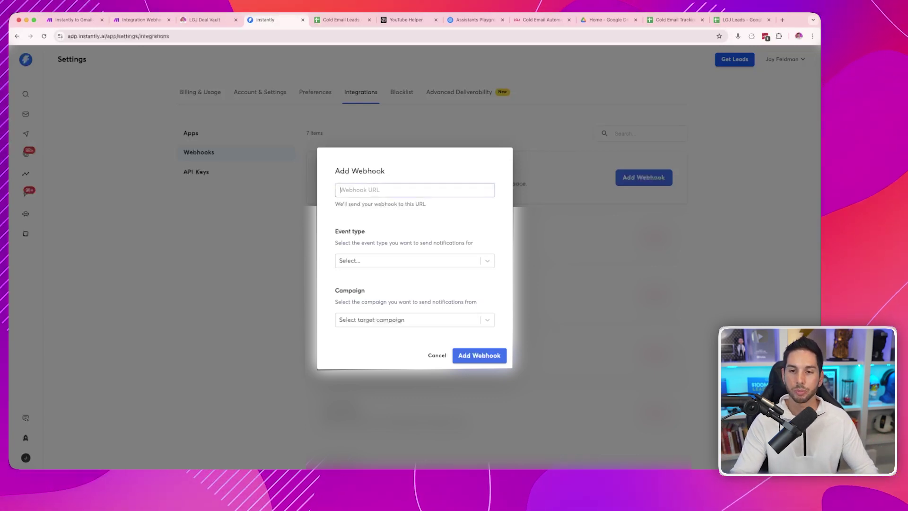
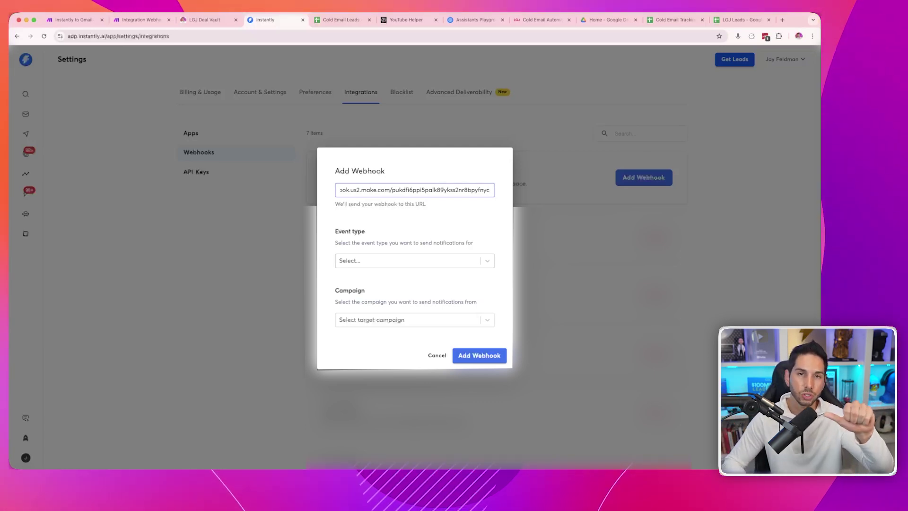
- Paste the Make hook URL and set the event type to 'Lead is marked as interested'
click(407, 260)
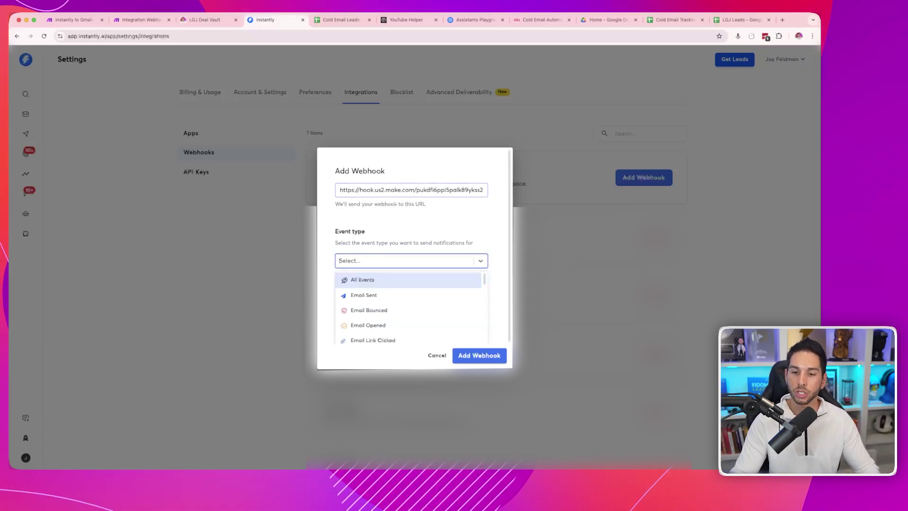
text(inter)
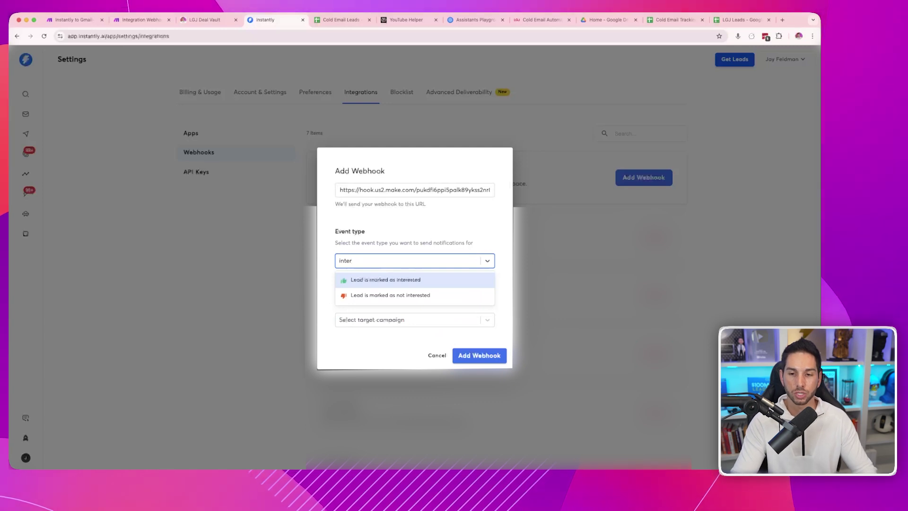
key(Return)
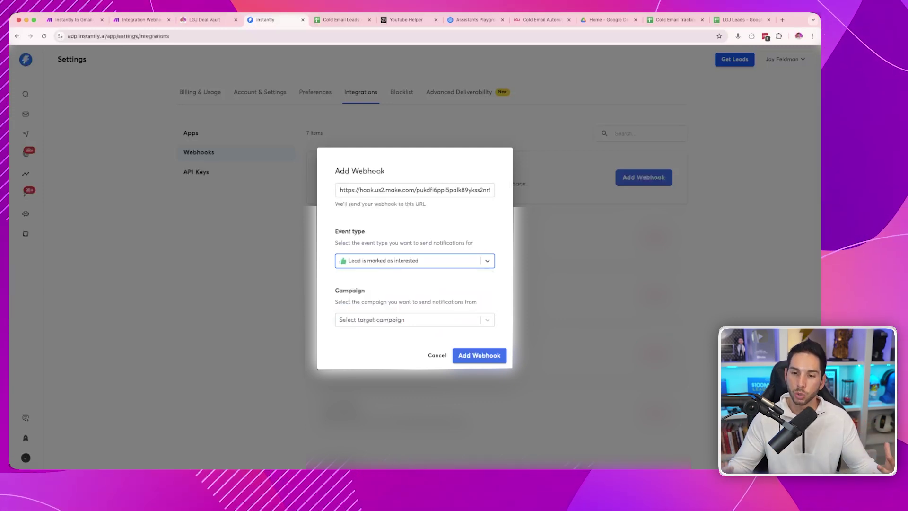
key(Down)
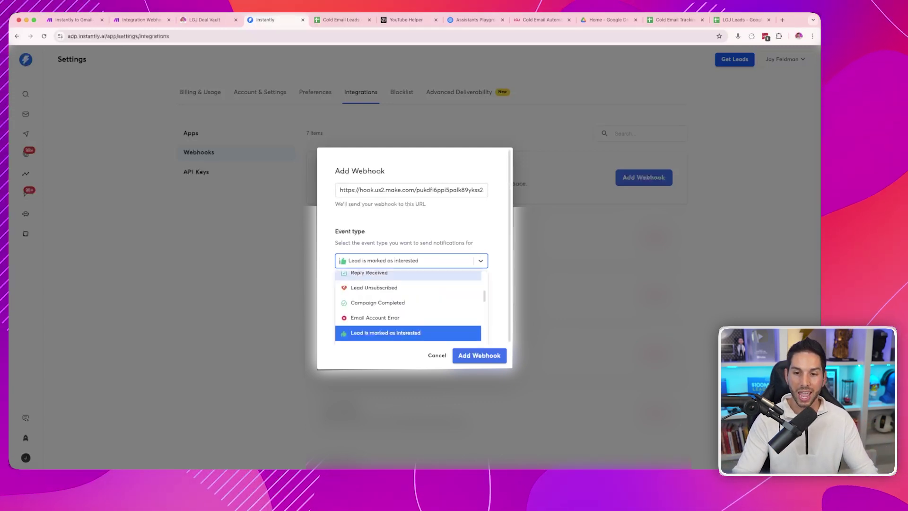
click(369, 273)
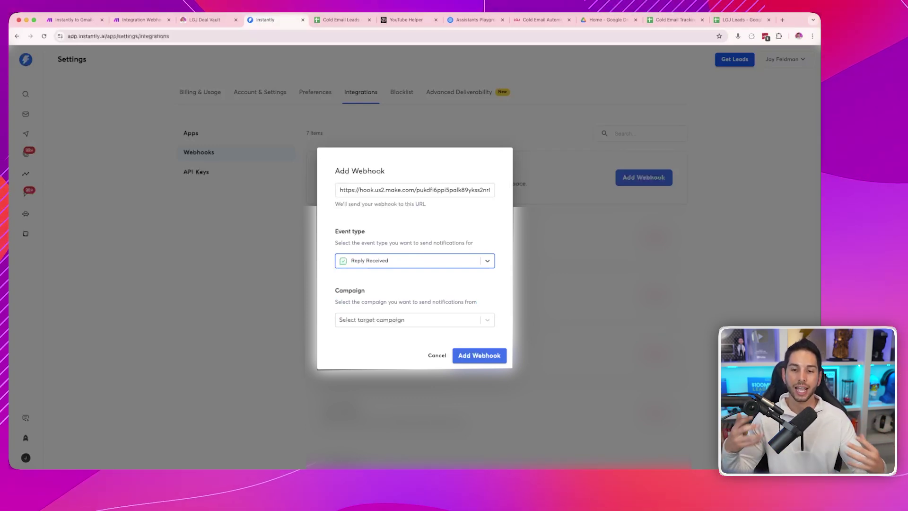
key(Down)
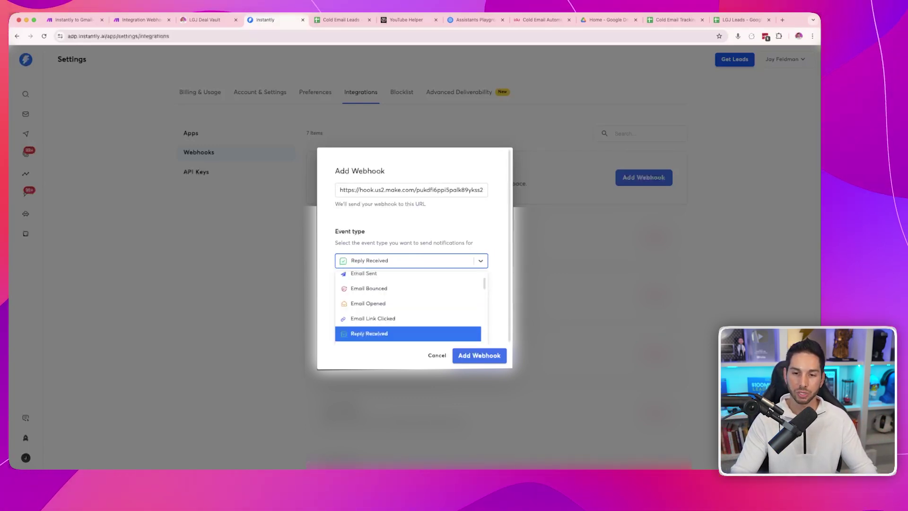
text(int)
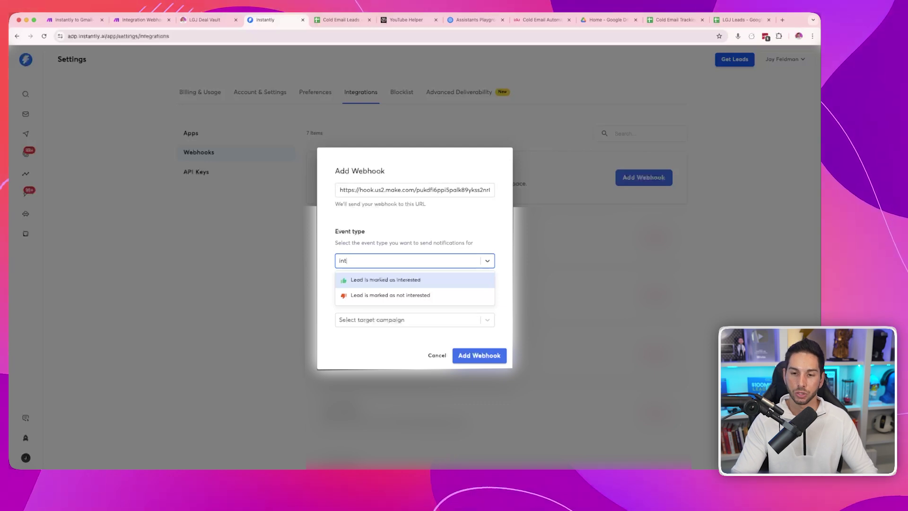
key(Return)
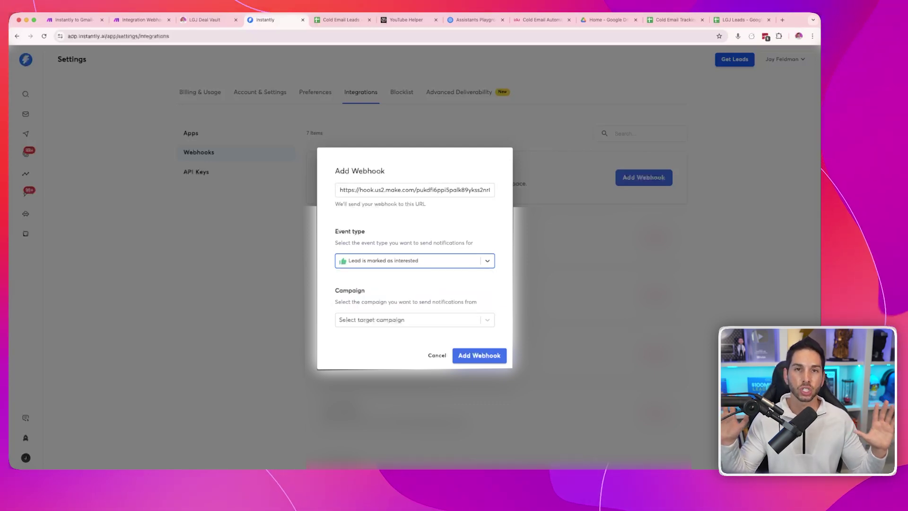
- Choose All Campaigns as the webhook's campaign scope
key(Tab)
key(Down)
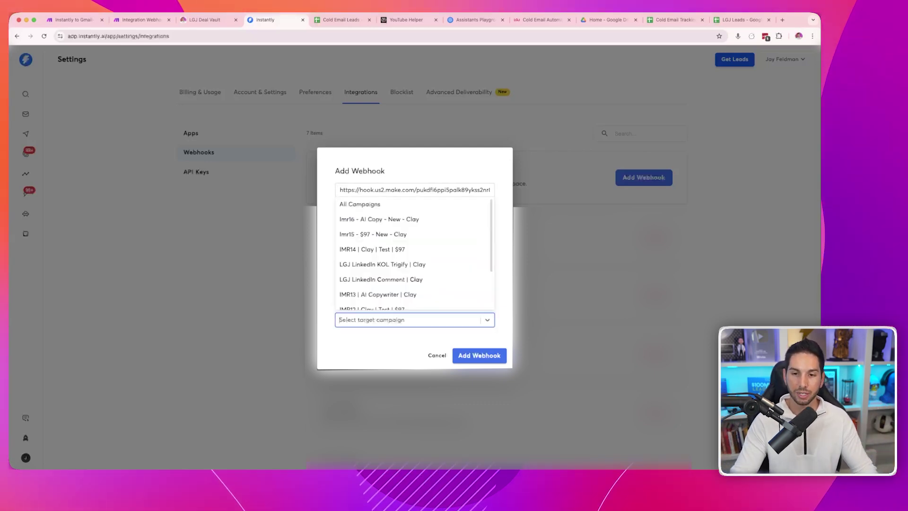
key(Return)
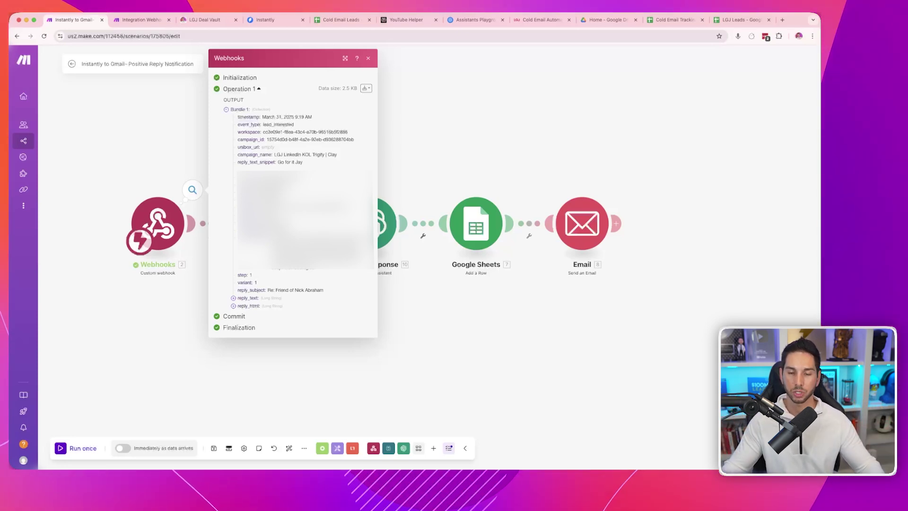
- Review the lead_interested bundle's campaign_id, campaign_name and full reply_text, then close the output
drag(293, 243, 237, 123)
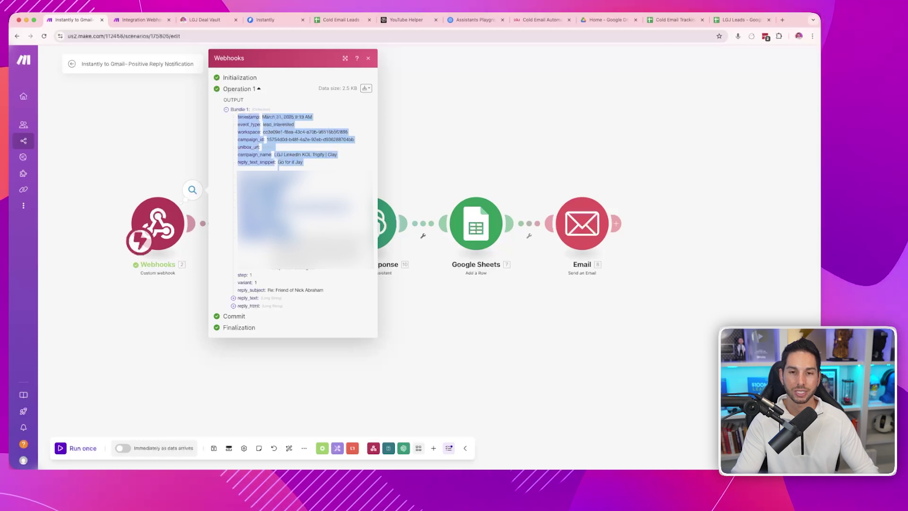
triple_click(310, 139)
triple_click(305, 155)
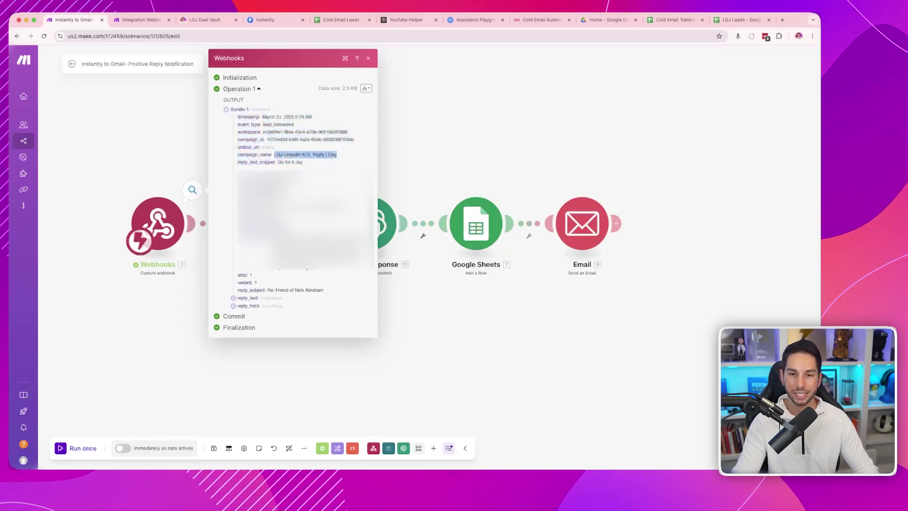
click(234, 298)
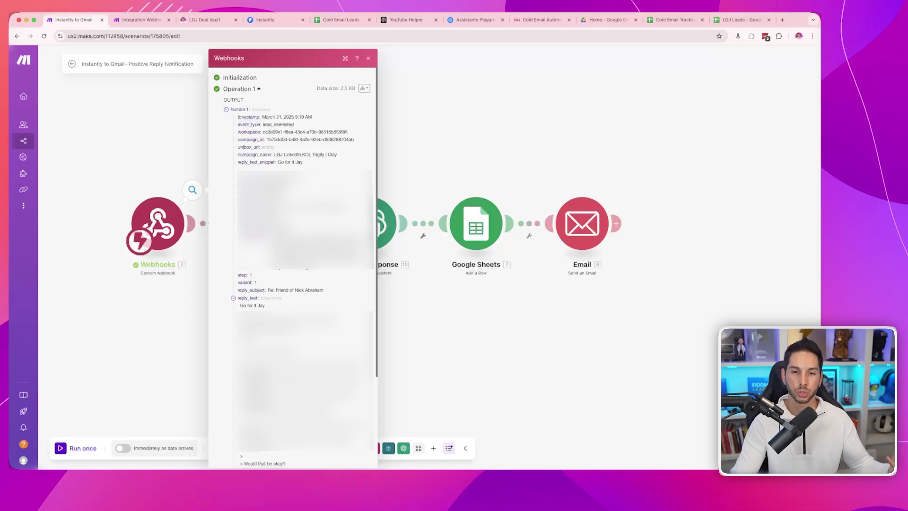
key(Escape)
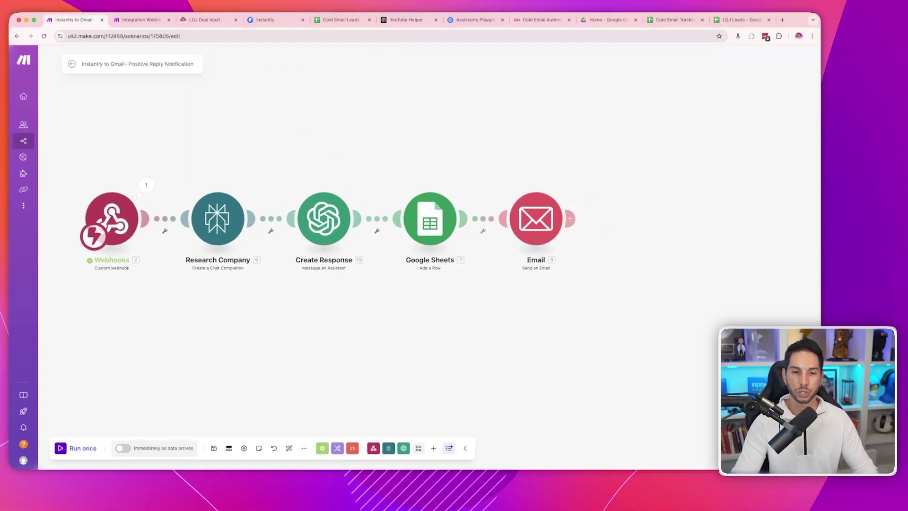
- Open the Research Company (Perplexity AI) module's settings
click(264, 223)
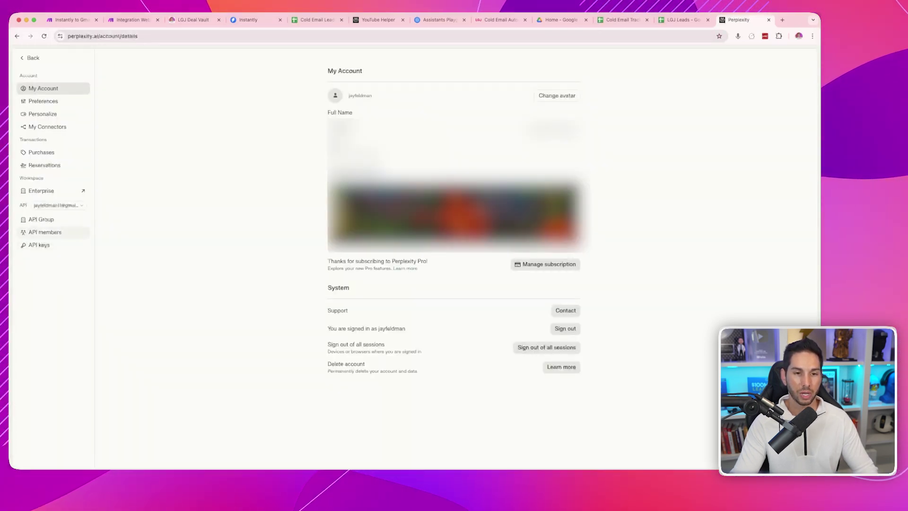
click(39, 245)
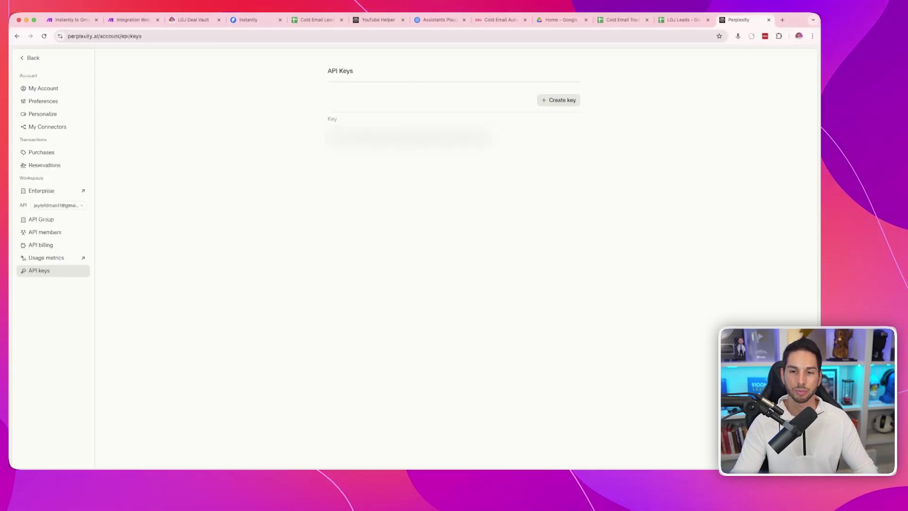
- Back in Make, open Research Company and read through its six numbered research questions
key(super+1)
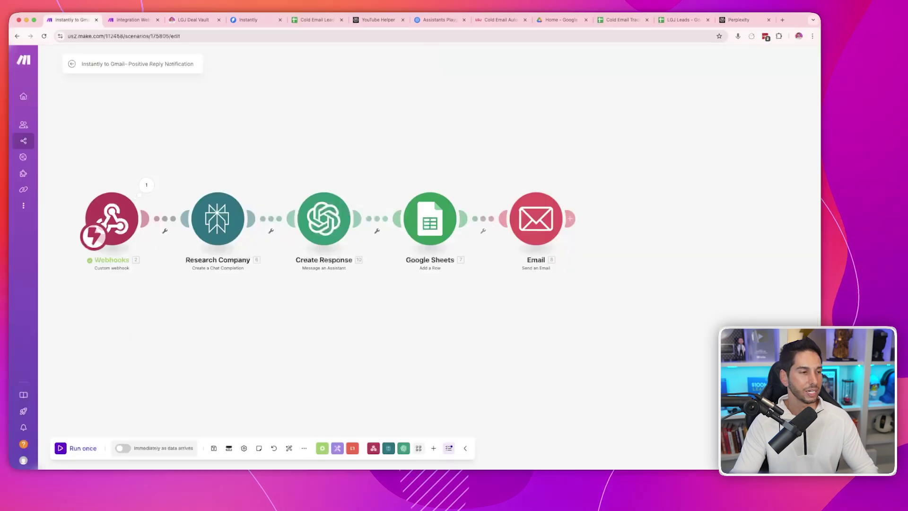
click(217, 219)
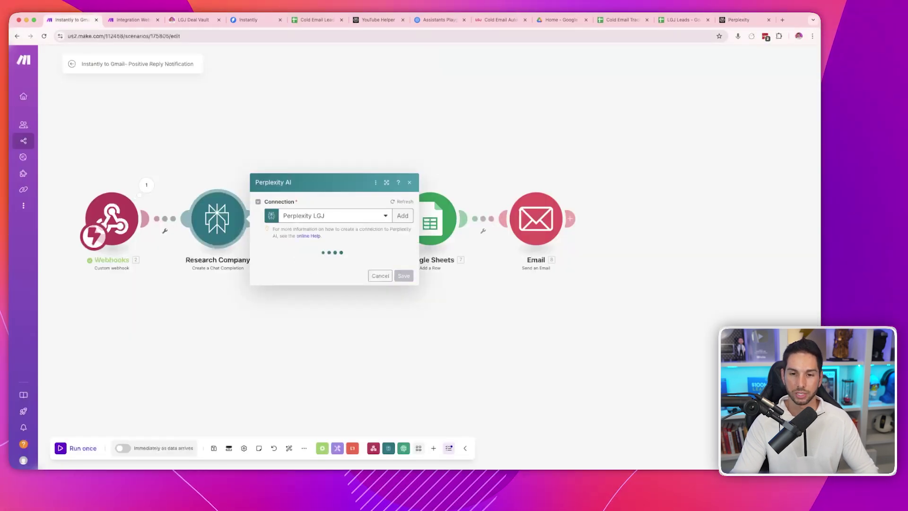
scroll(334, 255, down, 5)
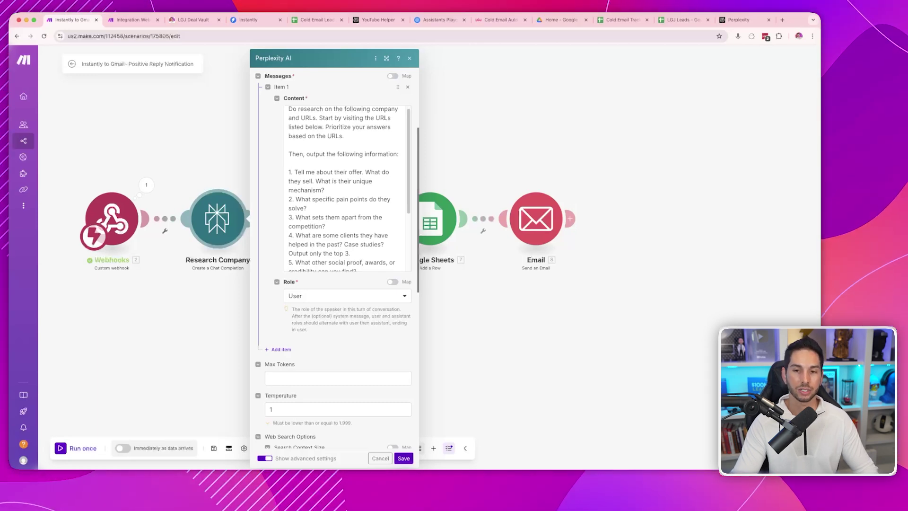
scroll(345, 189, down, 1)
drag(391, 257, 289, 148)
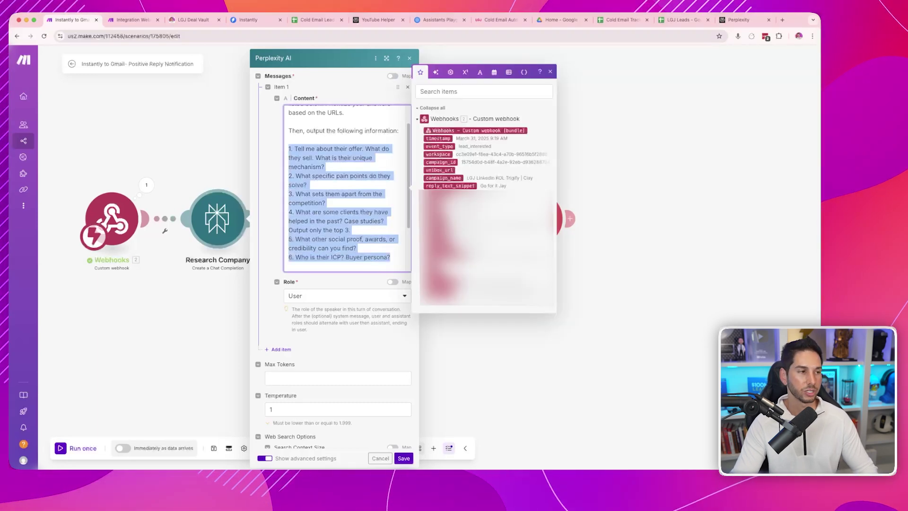
click(289, 140)
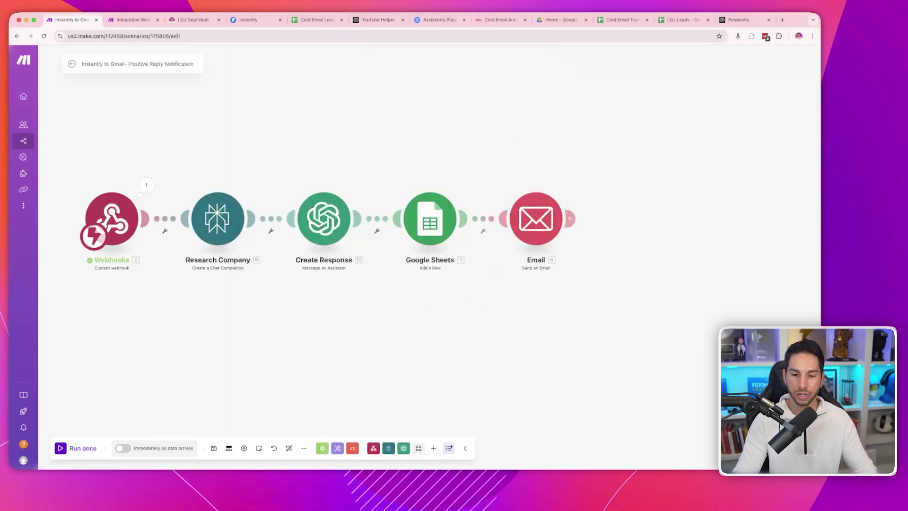
click(304, 448)
click(278, 433)
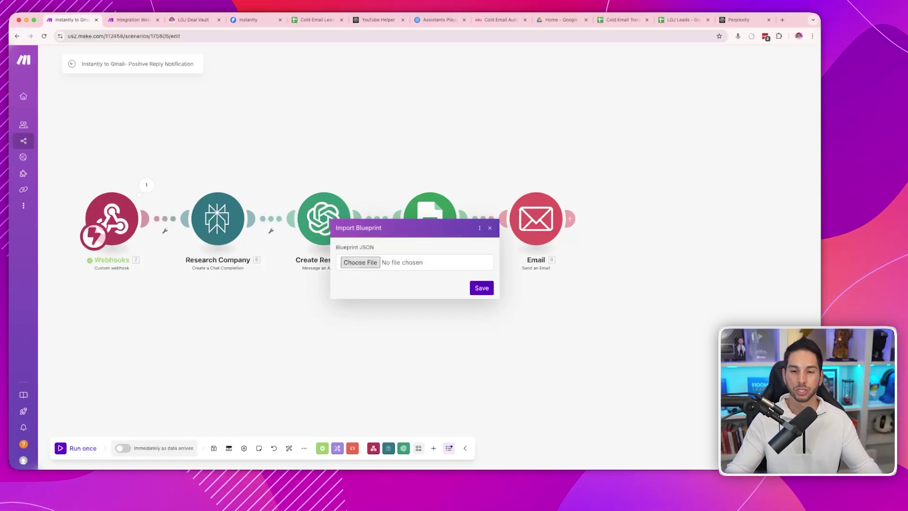
key(Escape)
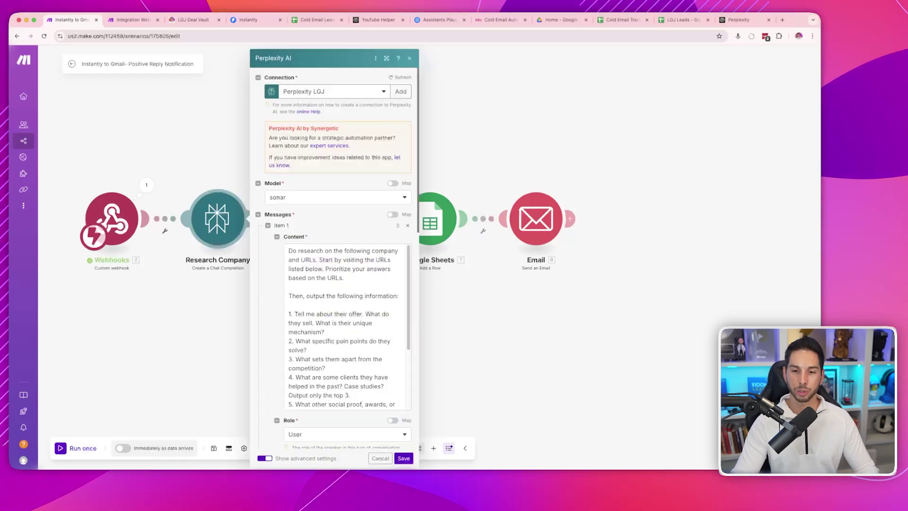
- Check the prompt's mapped firstName, lastName, companyName and lead_email fields and Temperature, then close the module
scroll(338, 246, down, 5)
scroll(345, 251, down, 3)
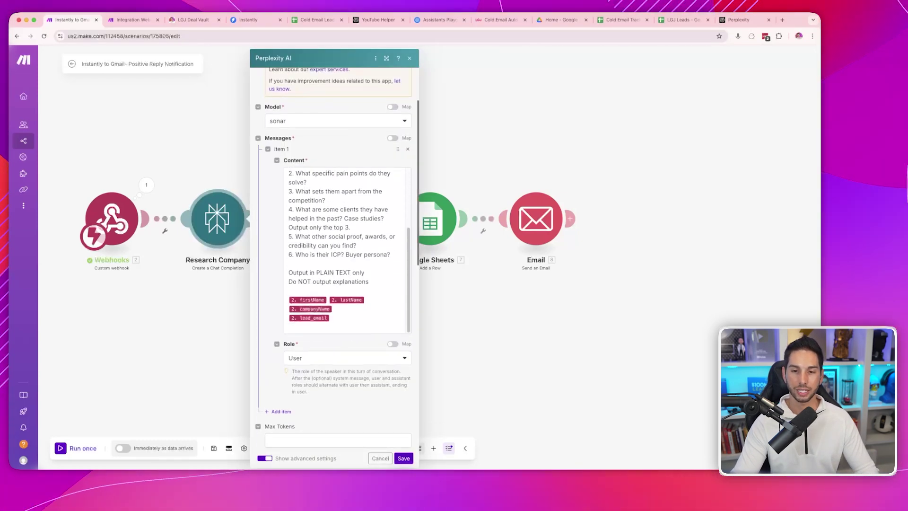
click(347, 326)
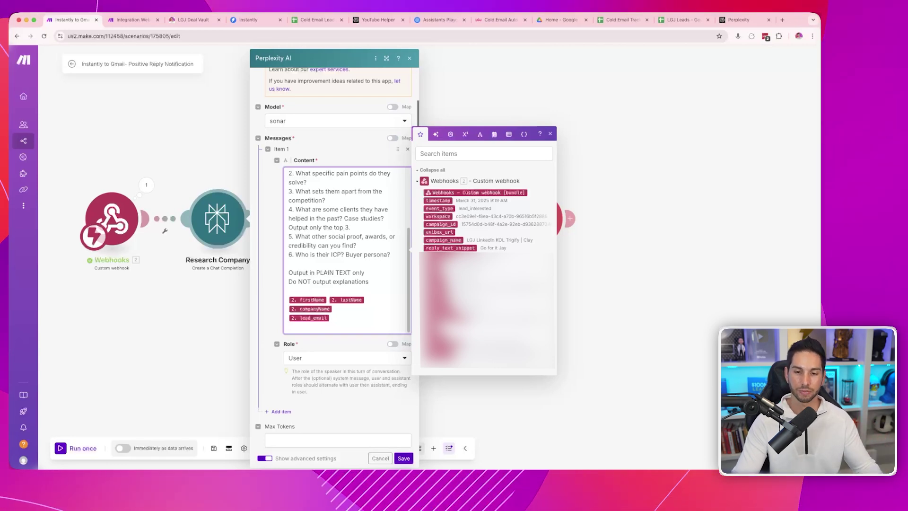
scroll(338, 260, down, 5)
click(337, 265)
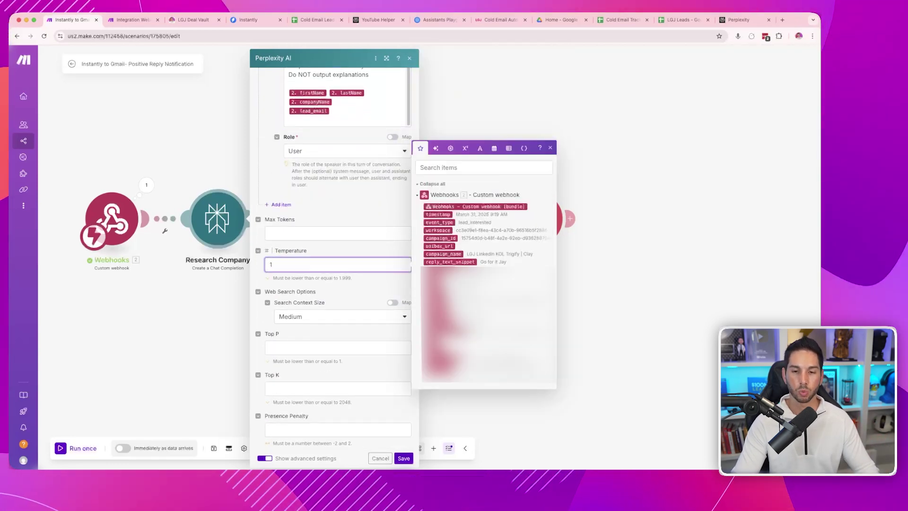
key(Escape)
key(Escape)
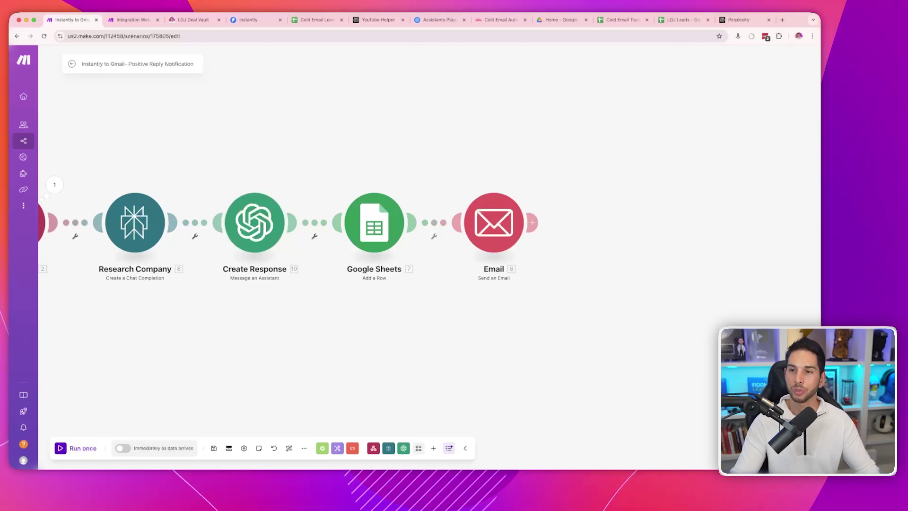
key(super+8)
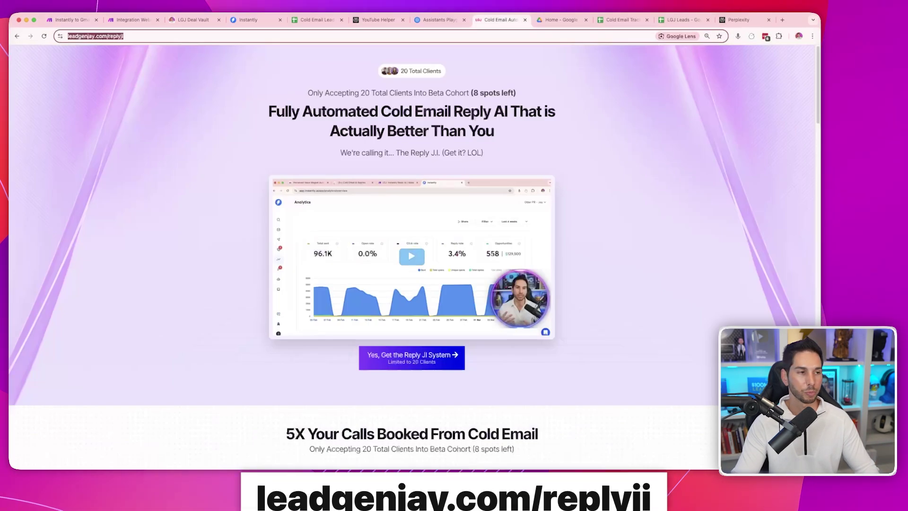
scroll(412, 255, down, 1)
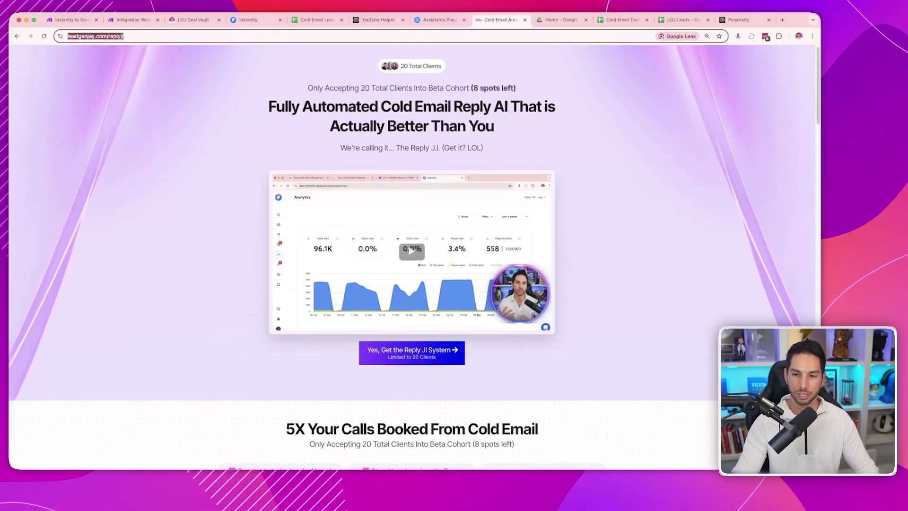
scroll(412, 255, down, 10)
scroll(412, 255, down, 4)
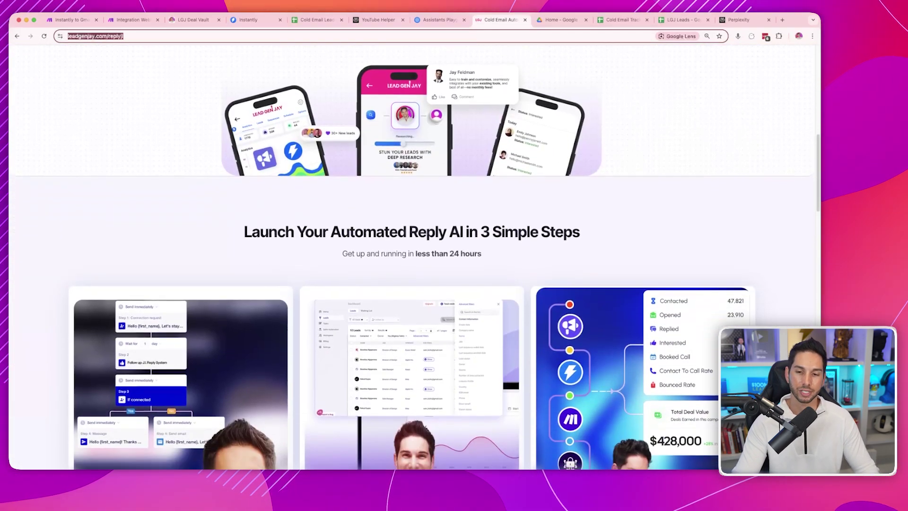
scroll(412, 255, down, 6)
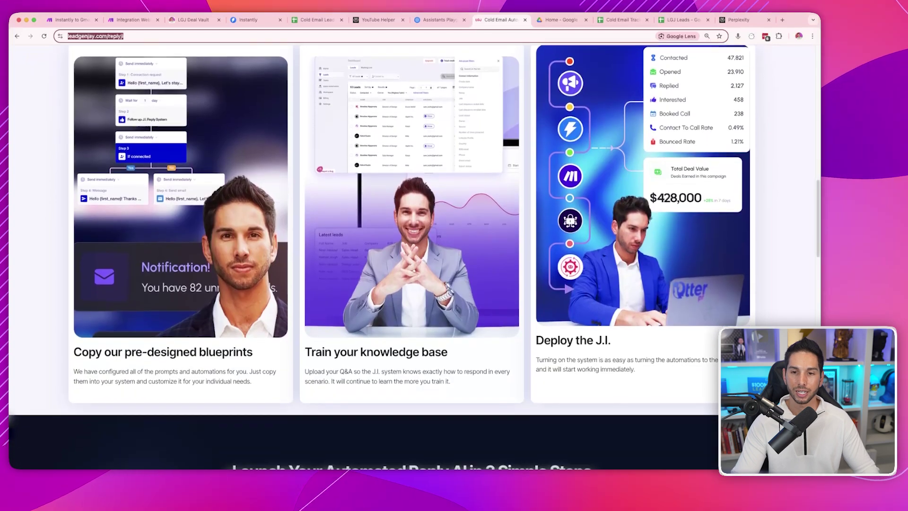
scroll(412, 255, up, 20)
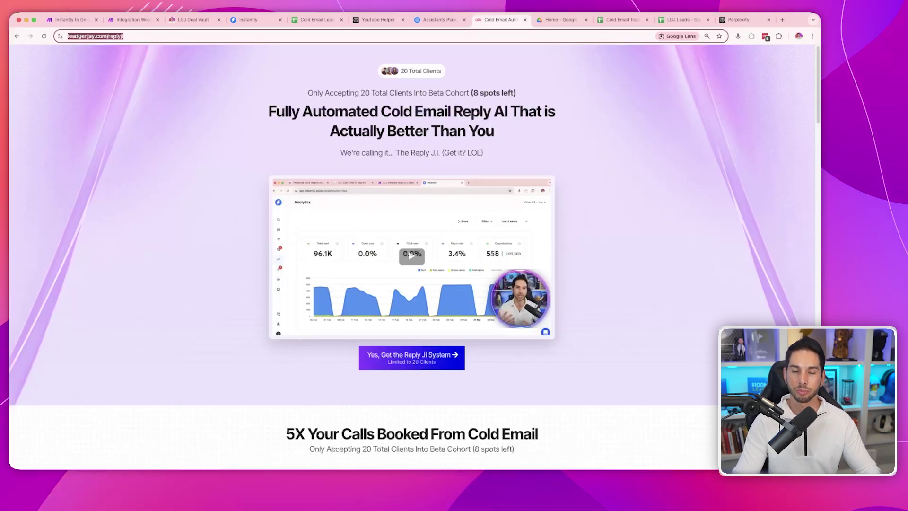
click(194, 20)
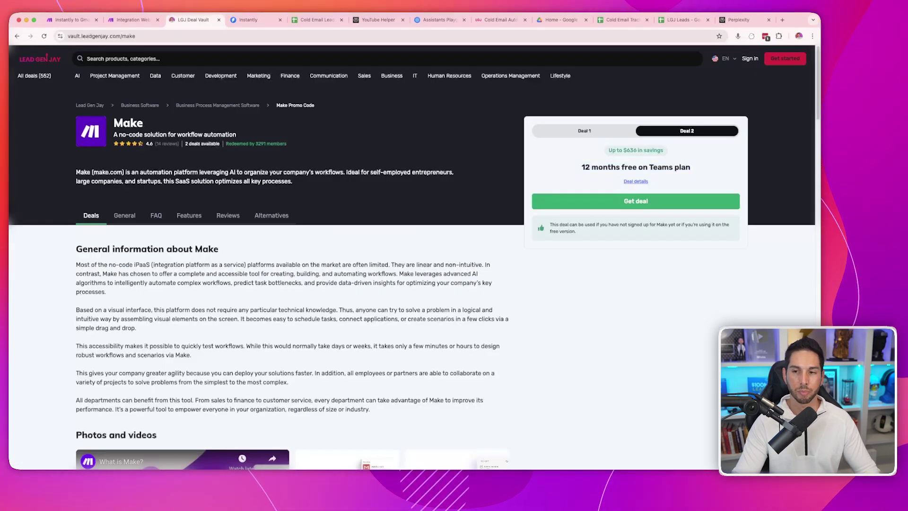
triple_click(636, 167)
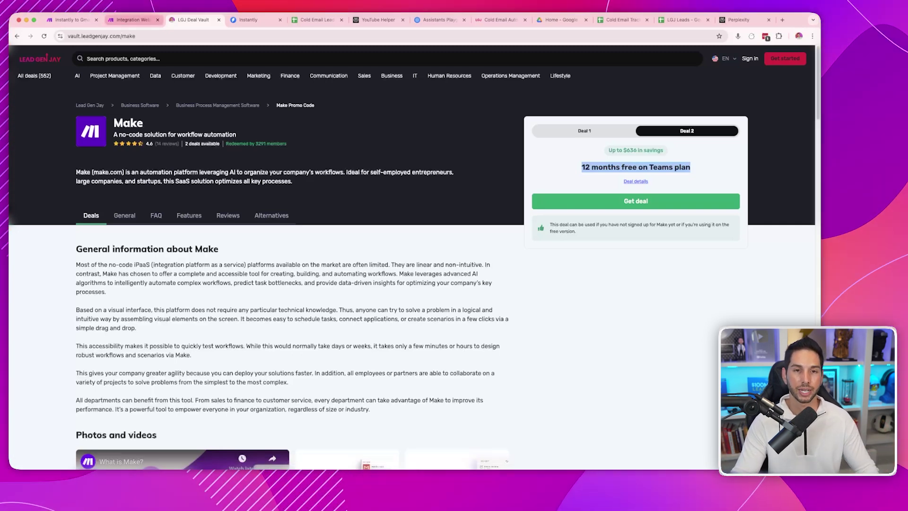
key(super+1)
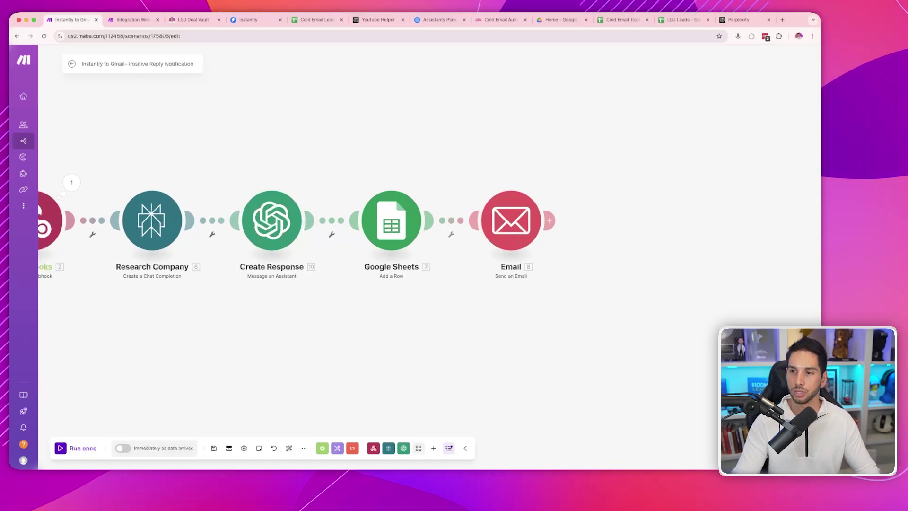
- Review the LGJ Cold Email Reply assistant's system instructions in OpenAI Playground, then return to Make
key(super+7)
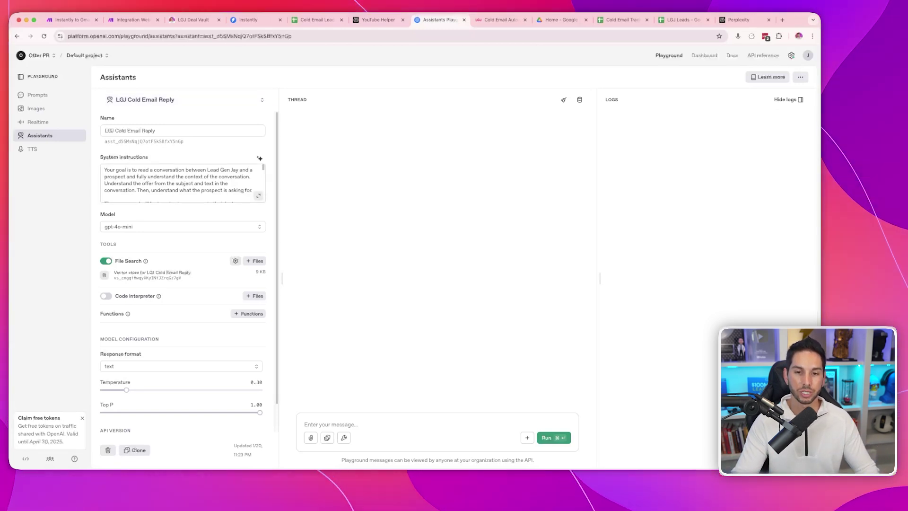
click(250, 187)
key(super+a)
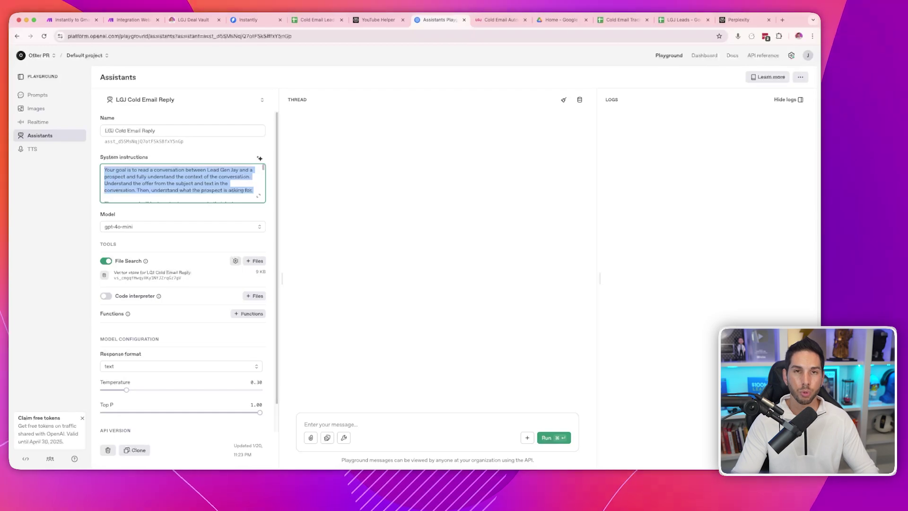
click(251, 189)
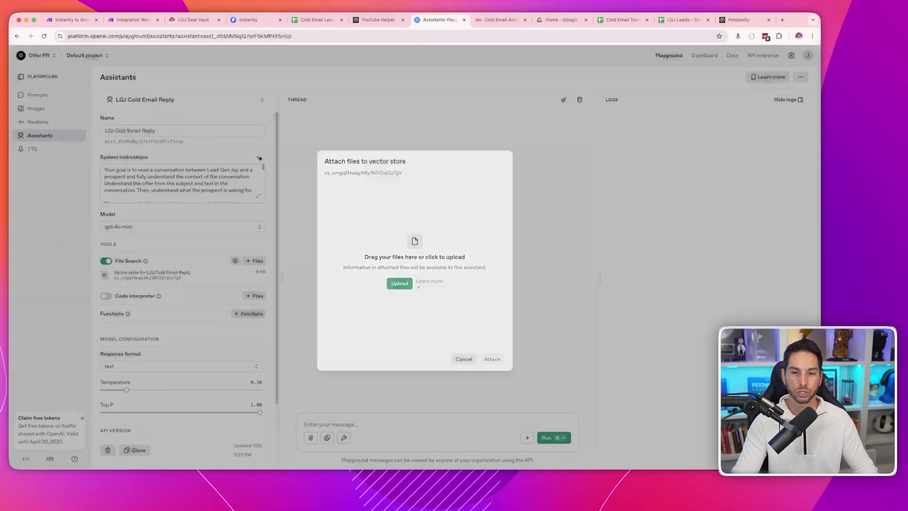
key(Escape)
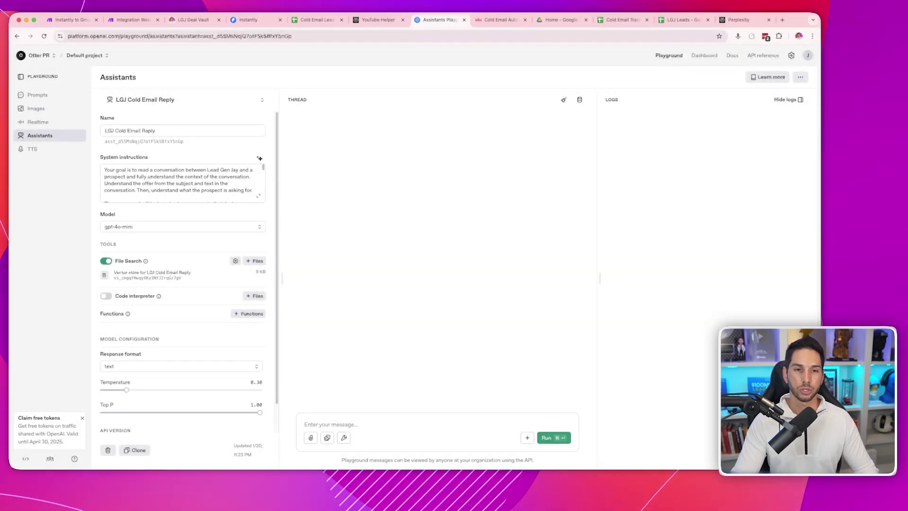
key(super+l)
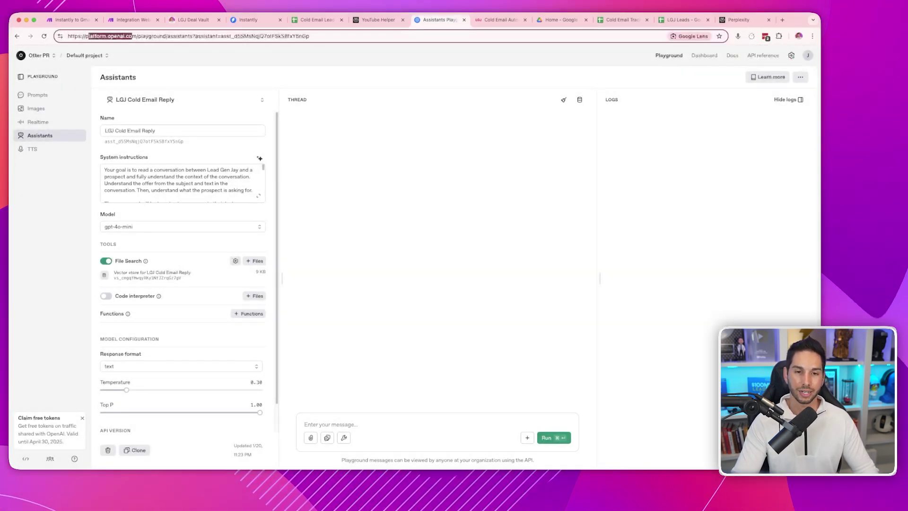
click(185, 100)
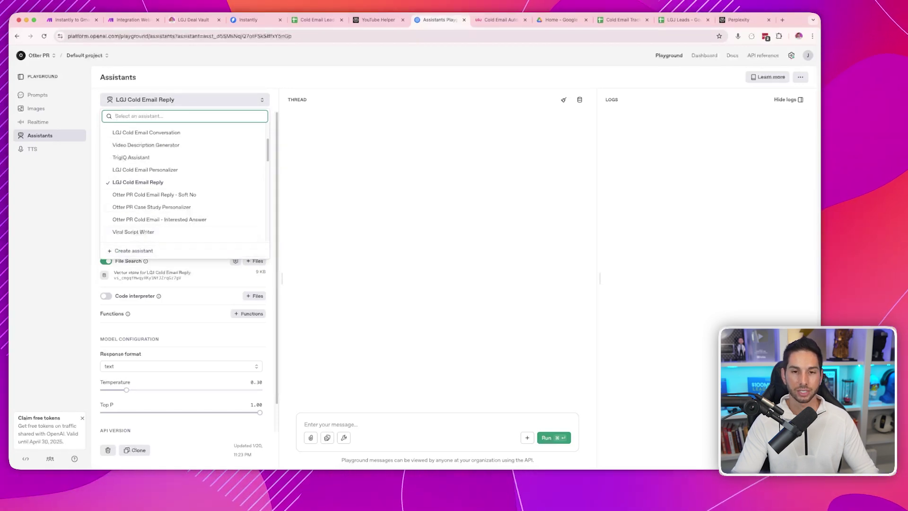
key(Escape)
drag(105, 169, 252, 190)
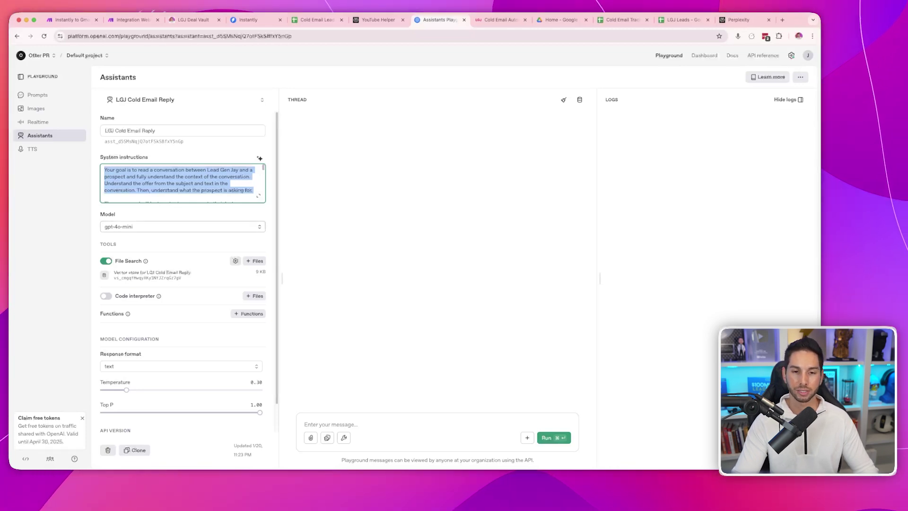
scroll(182, 284, down, 1)
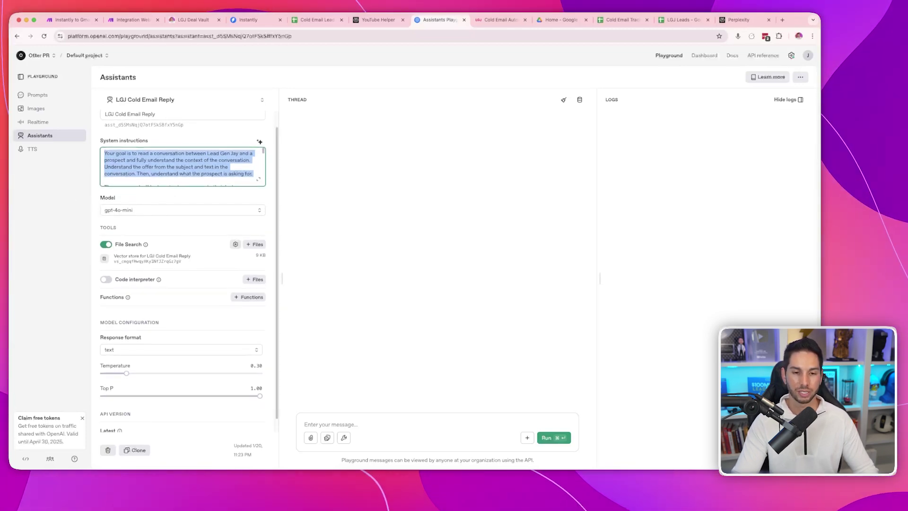
key(super+1)
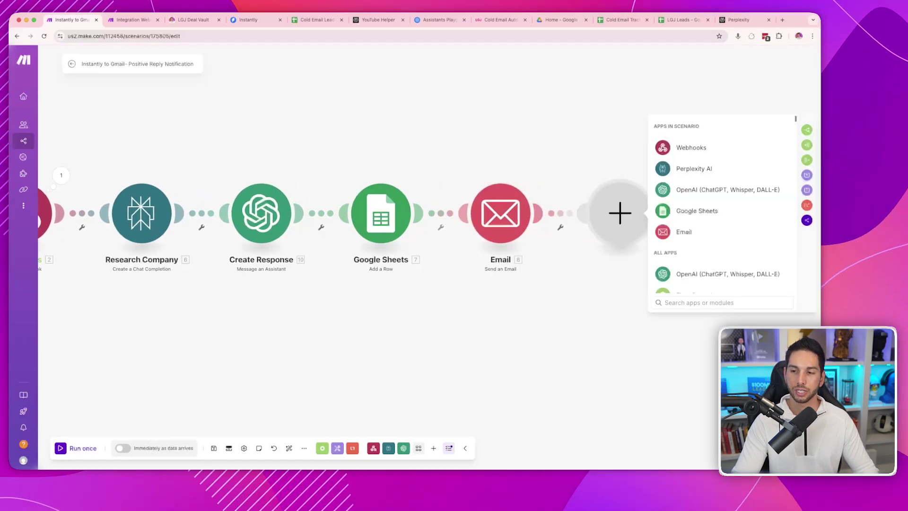
- Add an OpenAI Message an Assistant module after Email and bring up its actions menu
click(719, 190)
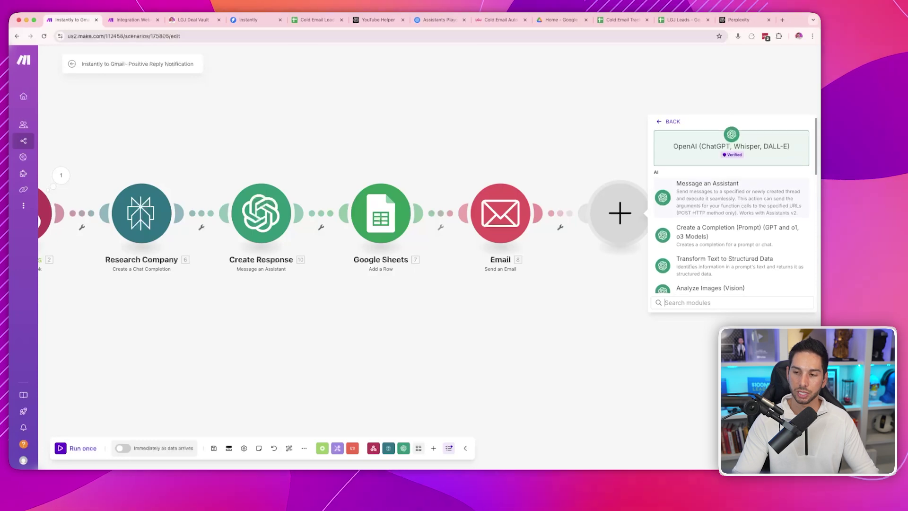
scroll(732, 213, down, 1)
scroll(732, 213, up, 1)
click(719, 199)
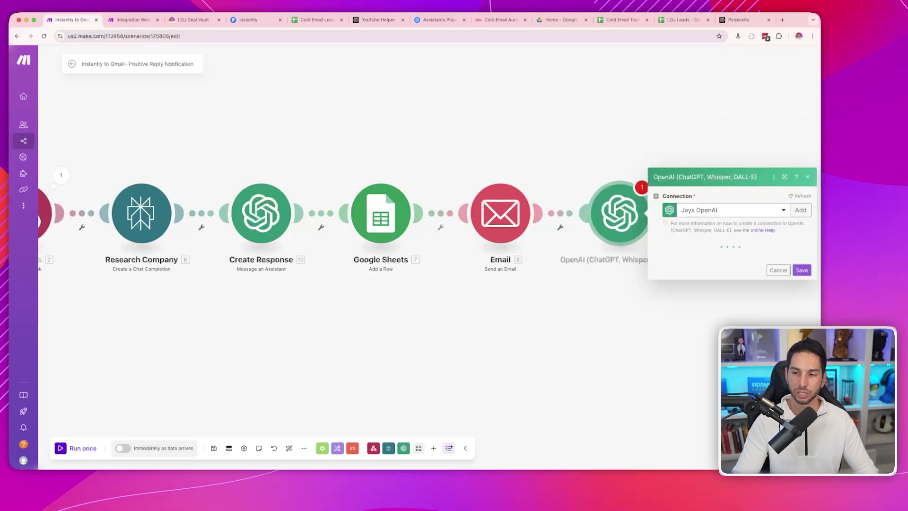
right_click(634, 213)
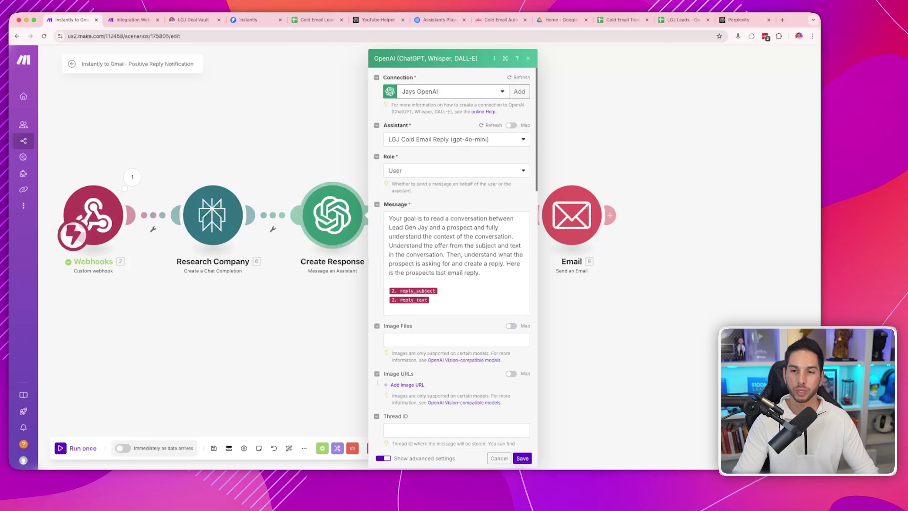
click(446, 273)
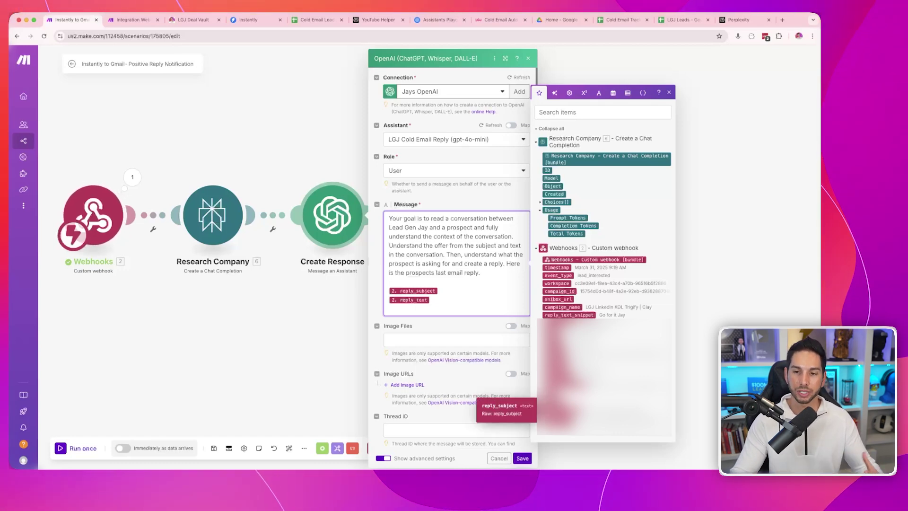
key(Escape)
scroll(456, 260, down, 5)
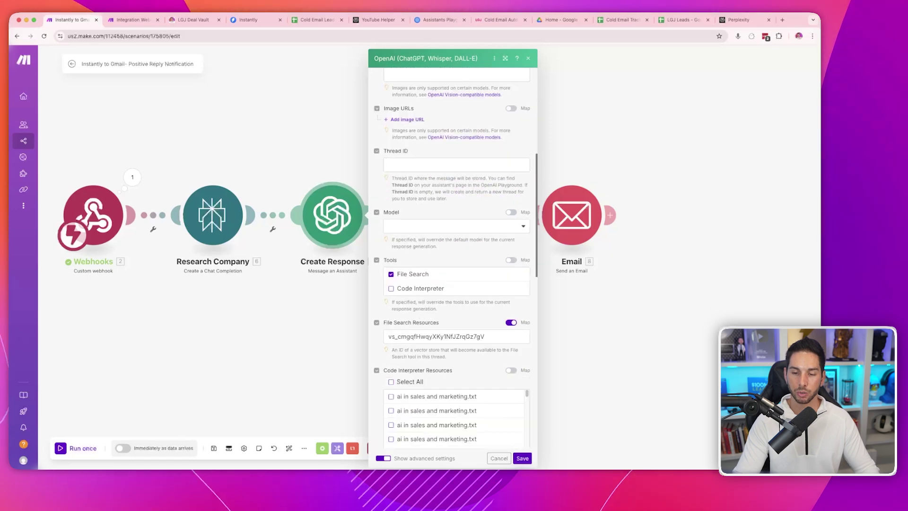
double_click(435, 337)
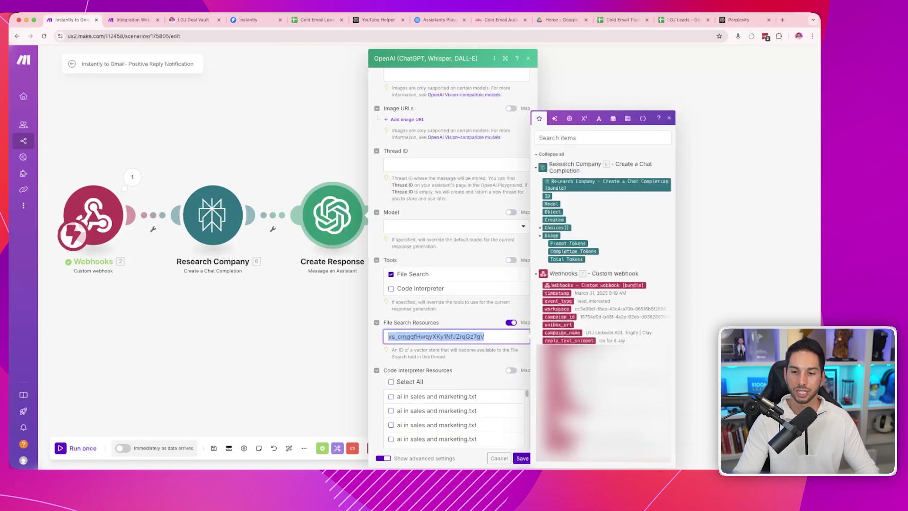
key(Escape)
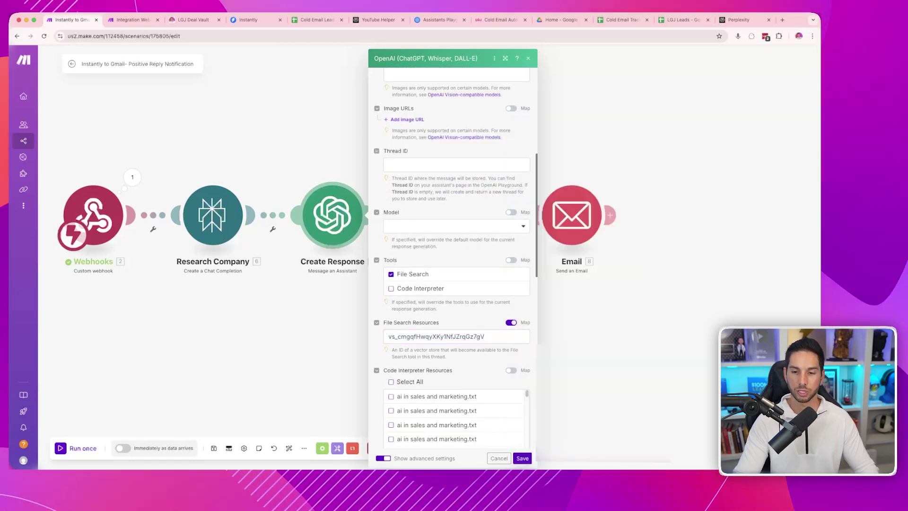
key(super+7)
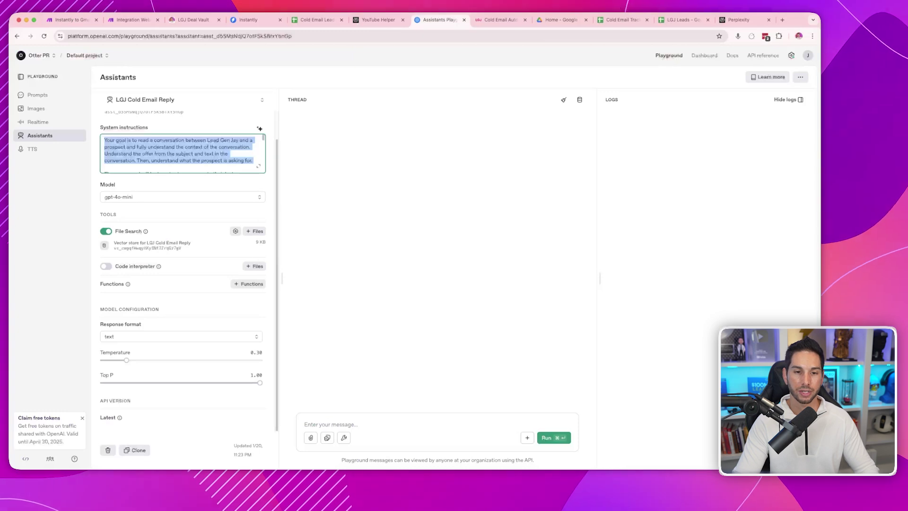
click(142, 244)
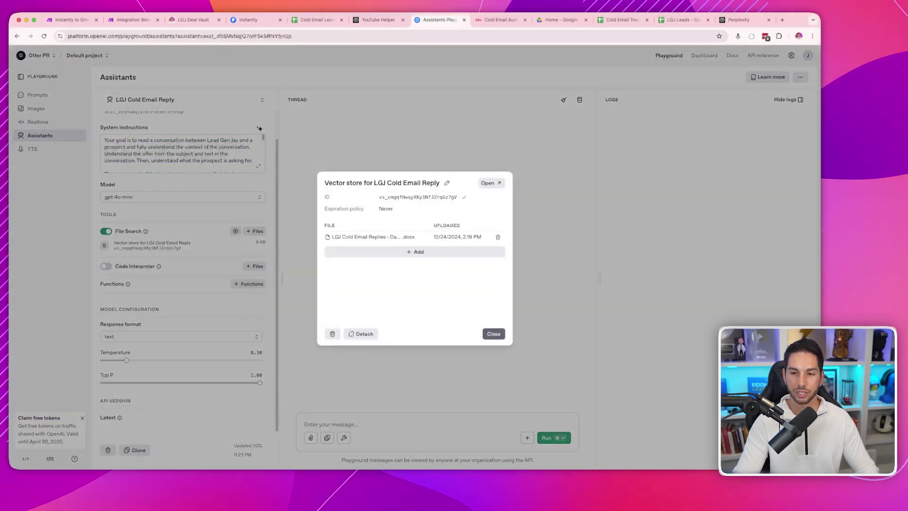
double_click(419, 196)
- Confirm the Create Response Temperature is 0.3, then close the mapping panel and module settings
key(super+1)
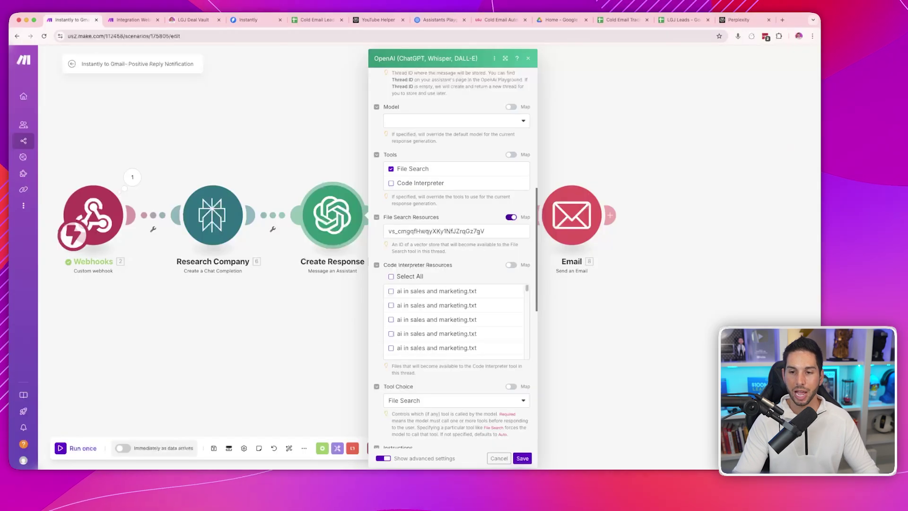
scroll(455, 237, down, 15)
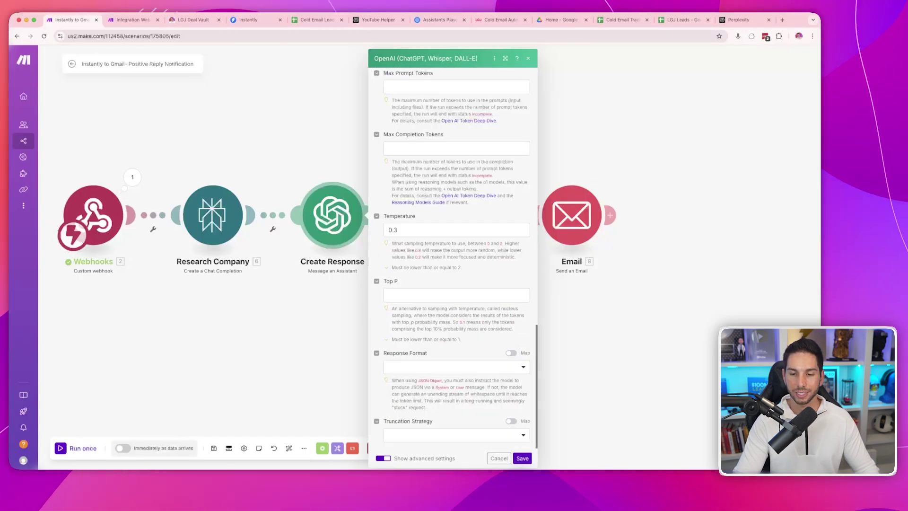
double_click(393, 230)
key(Escape)
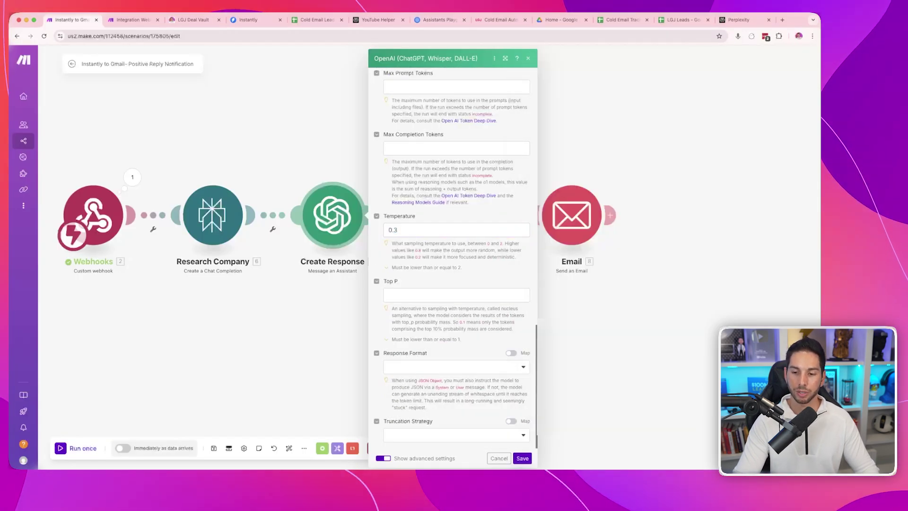
key(Escape)
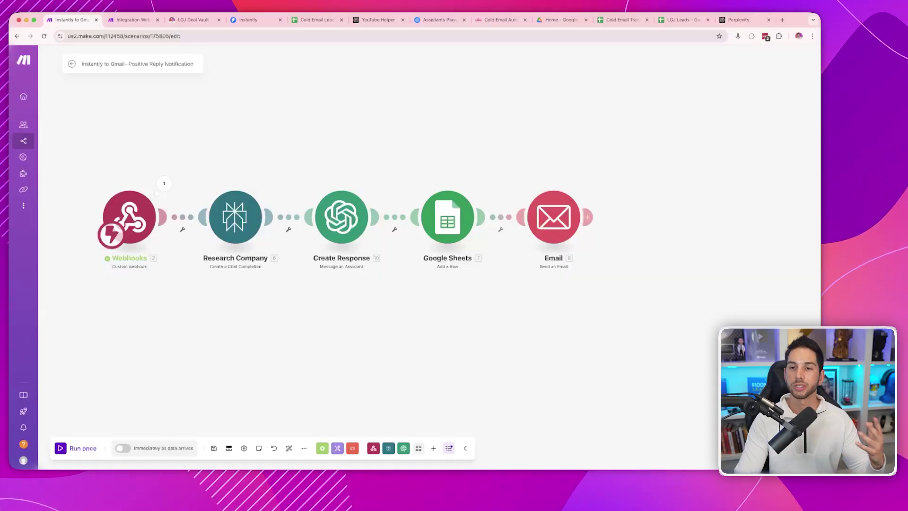
- Look over the leadgenjay.com Reply J.I. page, then return to the Instantly to Gmail scenario
key(super+8)
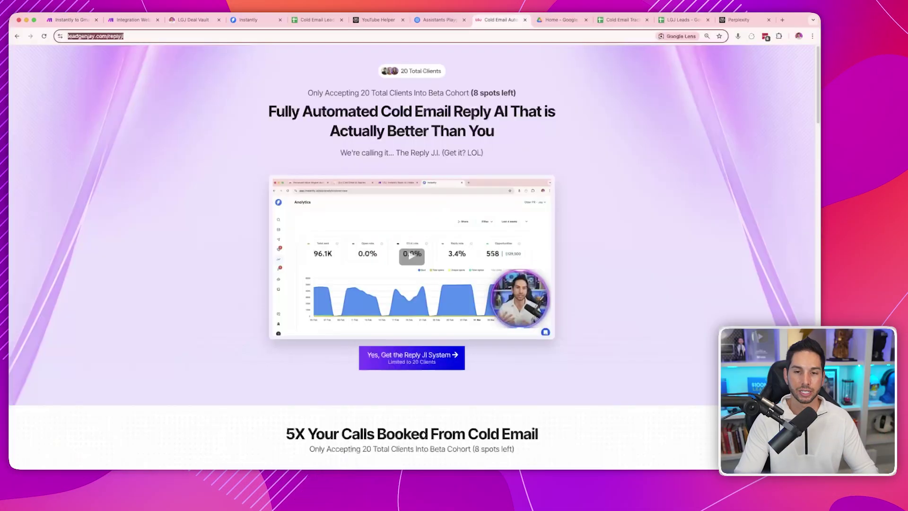
scroll(412, 255, down, 15)
scroll(412, 255, up, 15)
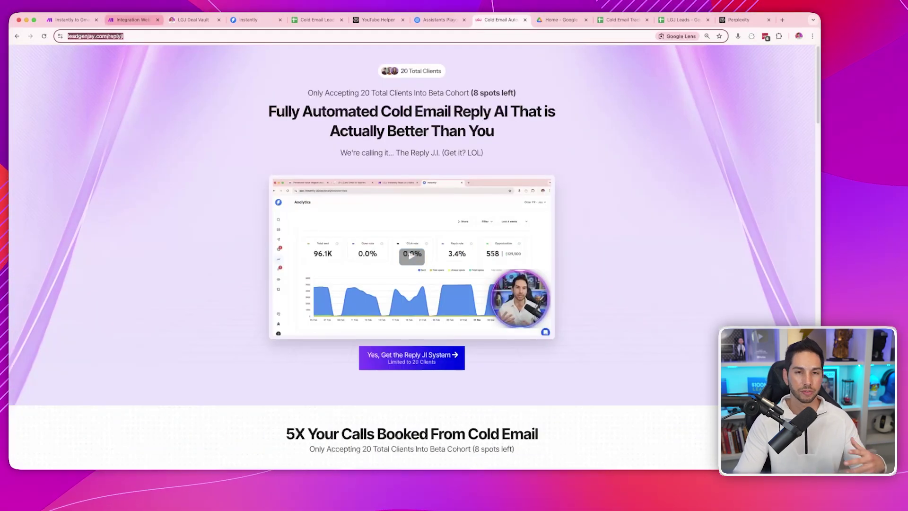
key(super+2)
key(super+1)
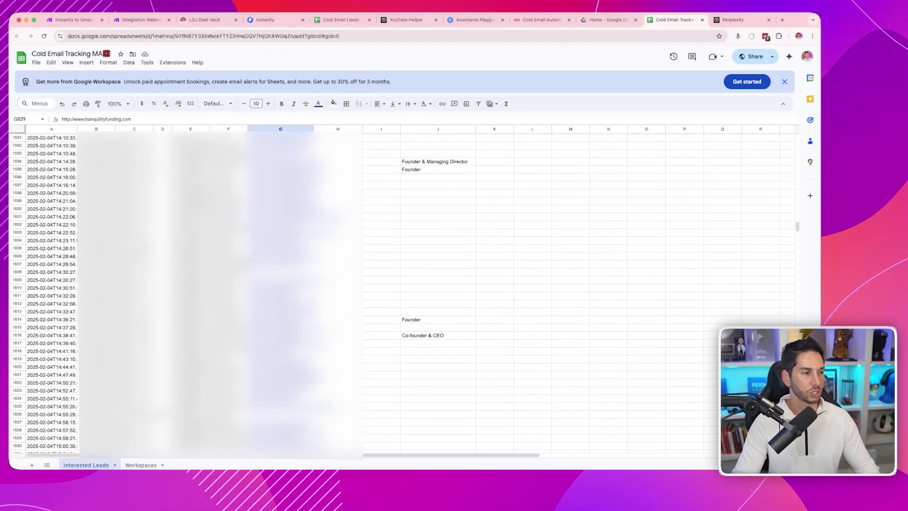
scroll(402, 293, down, 15)
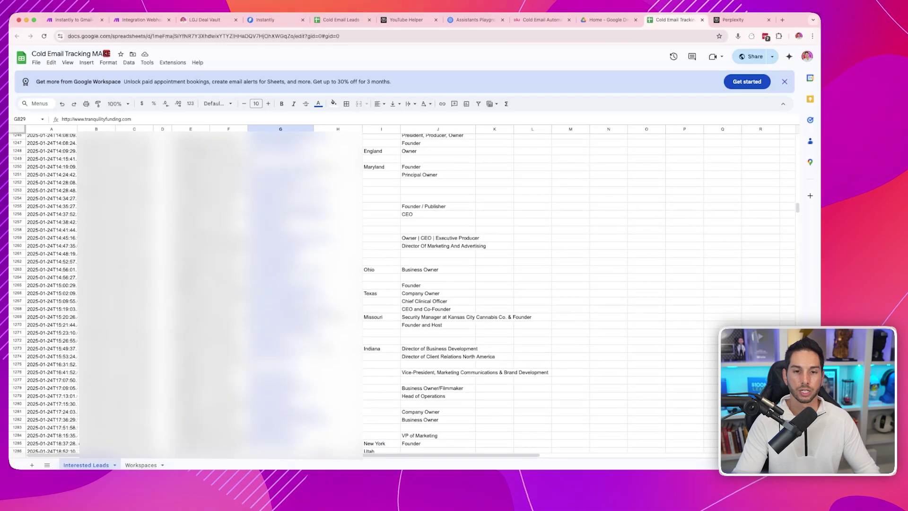
- Scroll through the Interested Leads rows in Cold Email Tracking and select a lead's cell
scroll(402, 294, up, 20)
click(135, 174)
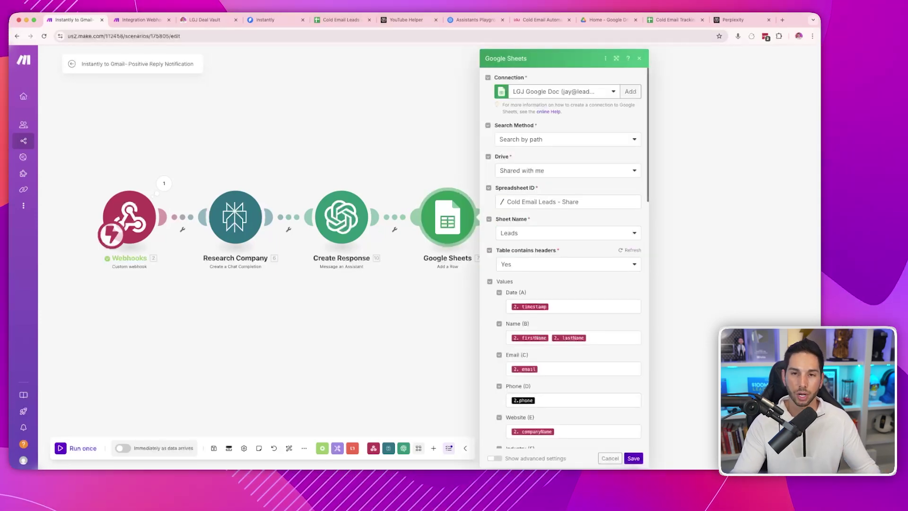
- Compare the Leads sheet's Job Title, Status and Campaign headers against the Google Sheets module mapping
key(ctrl+5)
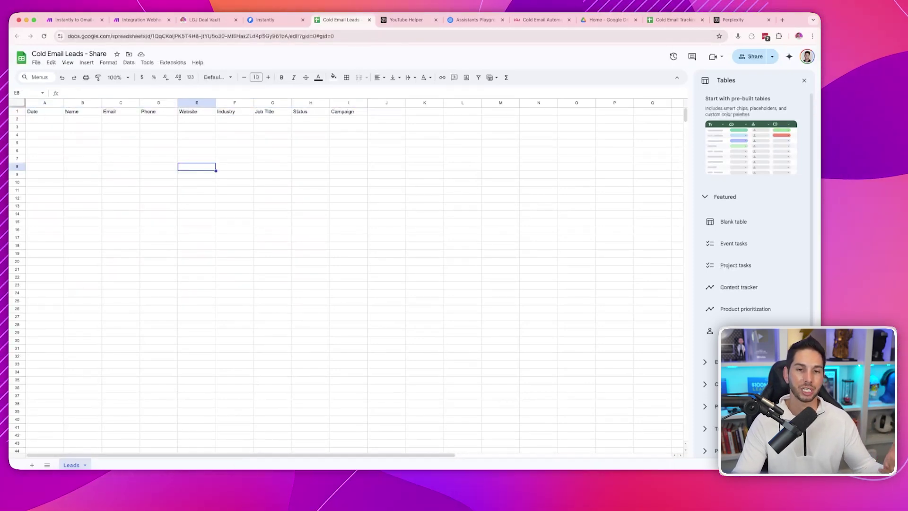
click(272, 111)
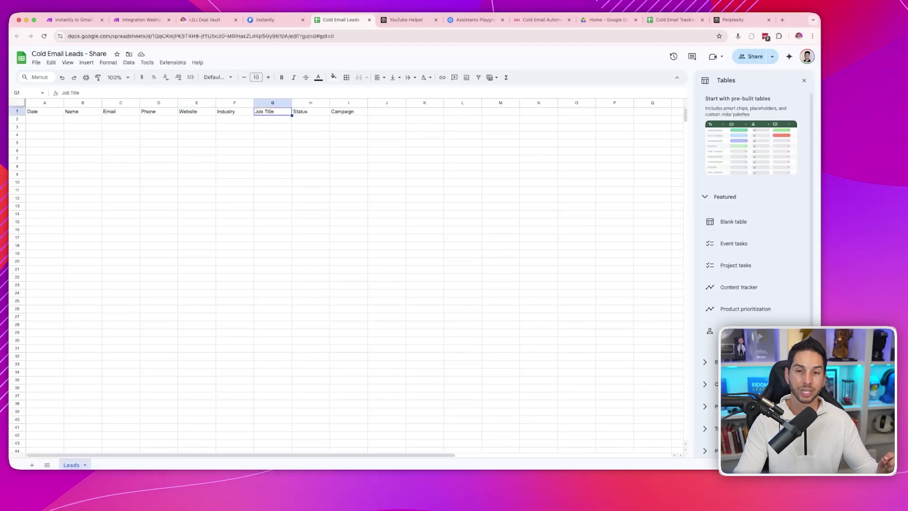
click(310, 111)
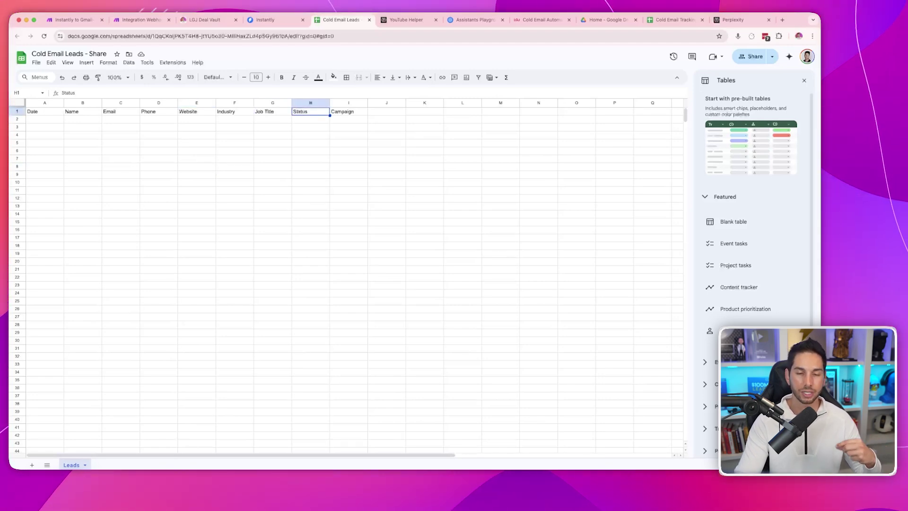
click(349, 111)
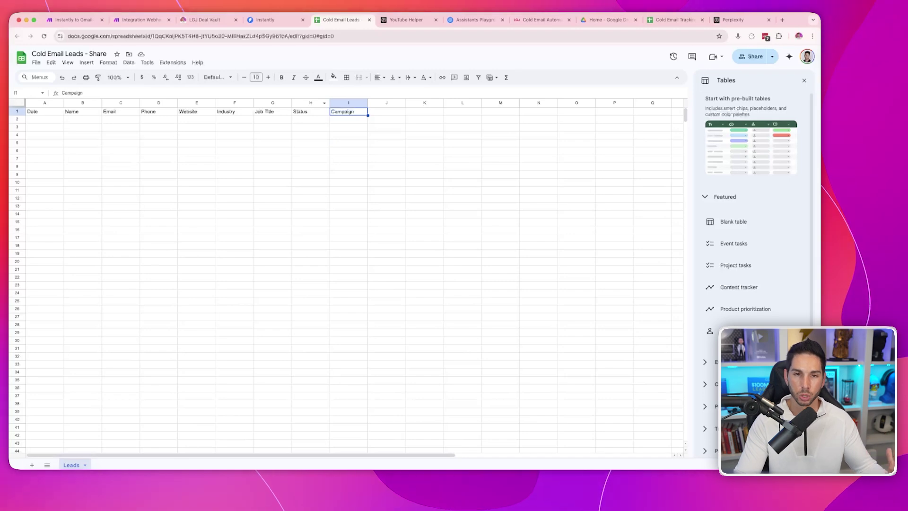
key(super+1)
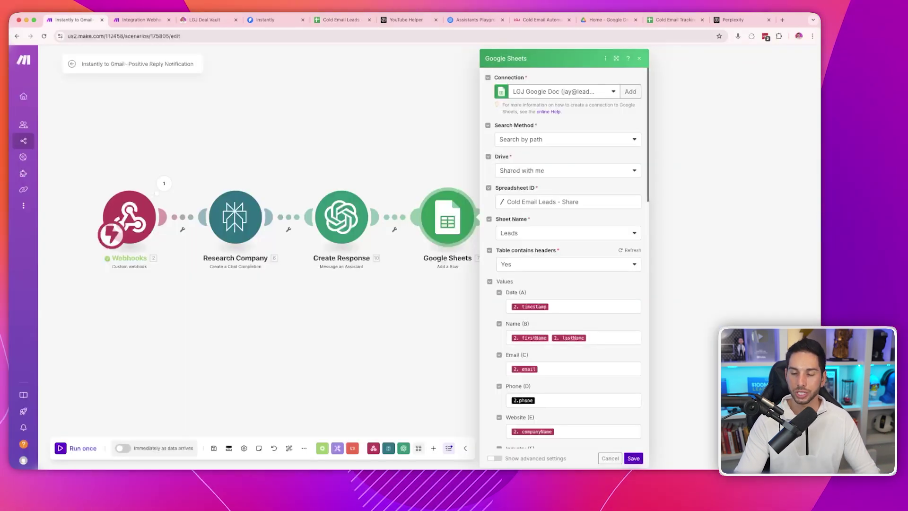
scroll(563, 260, down, 5)
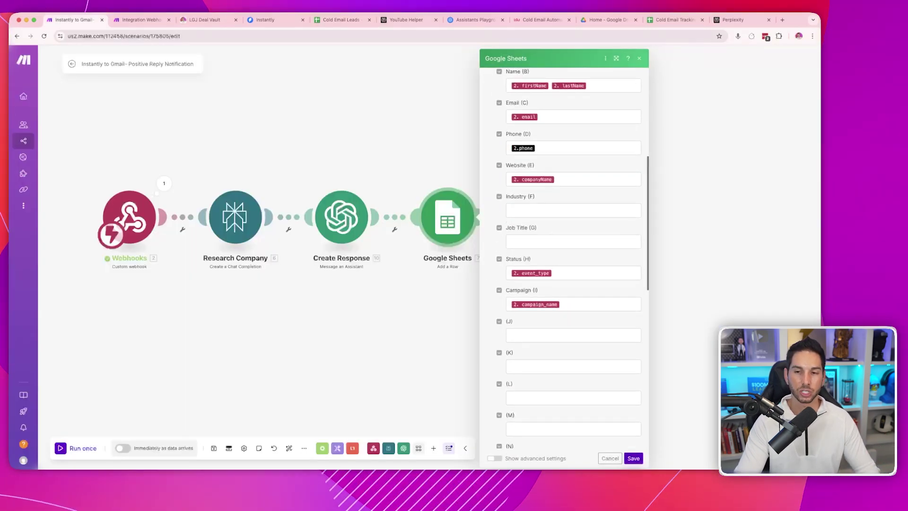
scroll(563, 261, up, 5)
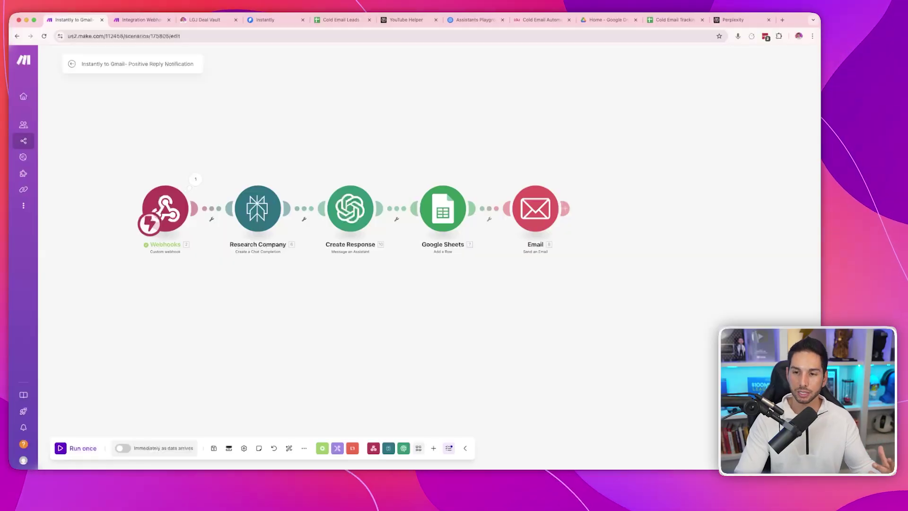
- Review the Email module's body, including the AI Reply and Instantly inbox link, then check Instantly's Unibox
click(536, 209)
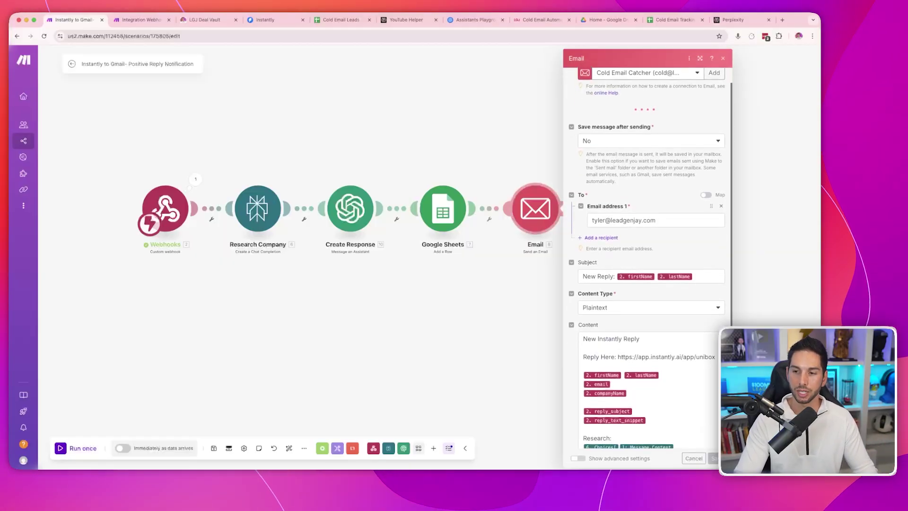
scroll(648, 260, down, 3)
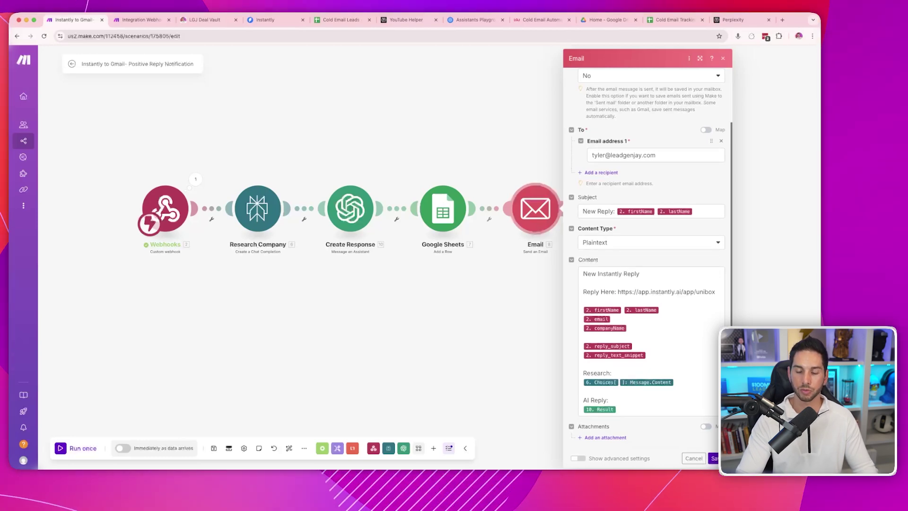
click(675, 382)
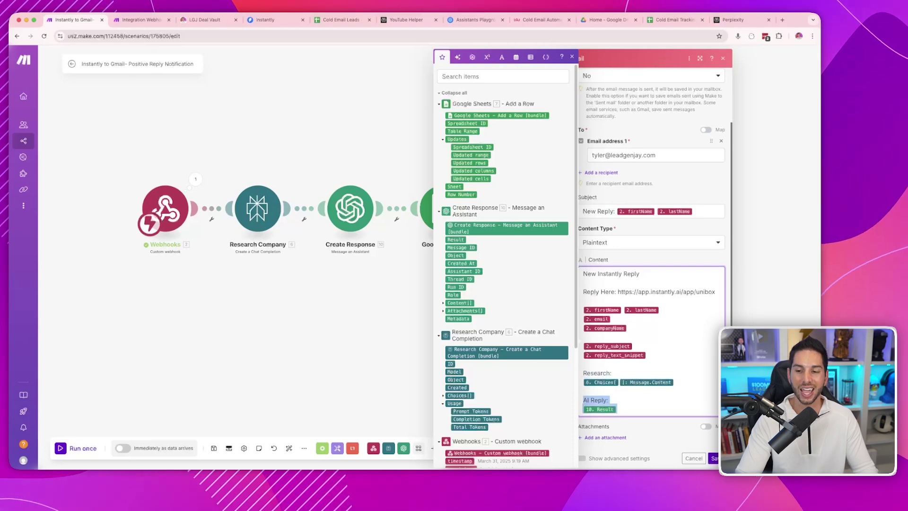
drag(584, 401, 617, 409)
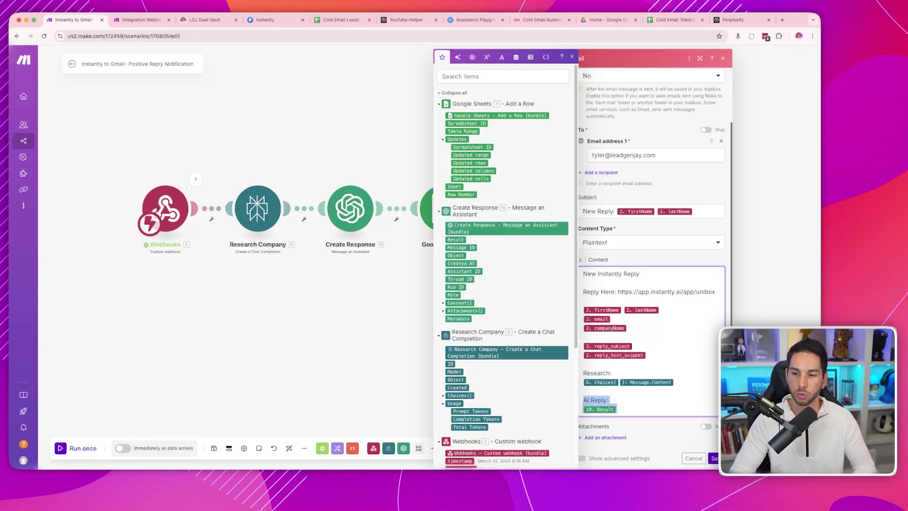
drag(618, 292, 704, 291)
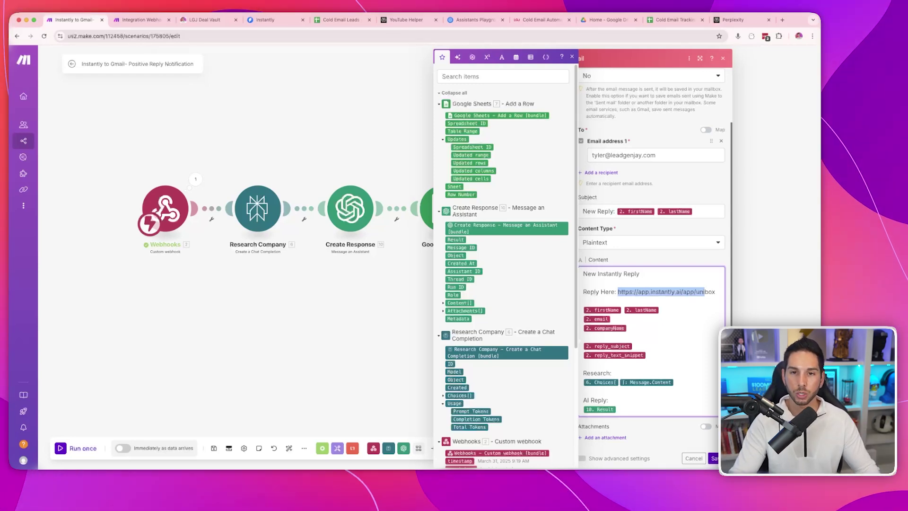
key(super+4)
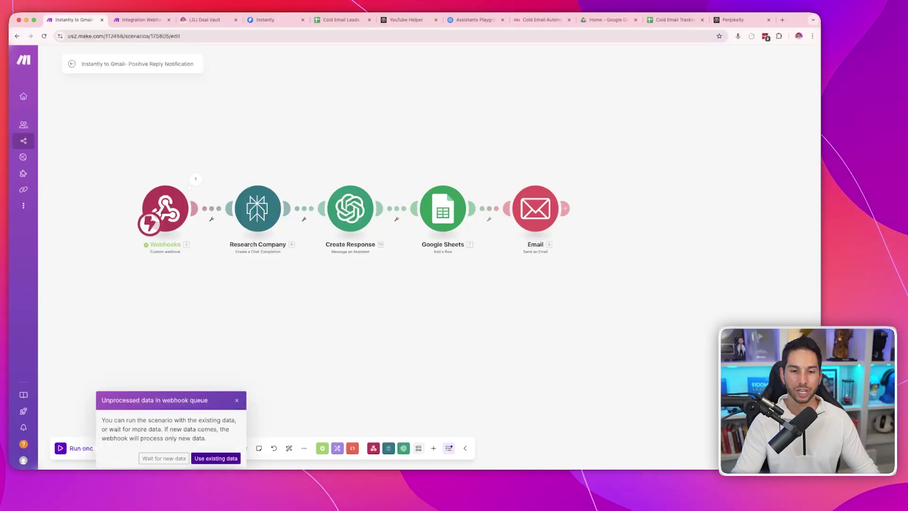
- Run the scenario on the queued webhook data and review the Perplexity research and generated reply
key(Return)
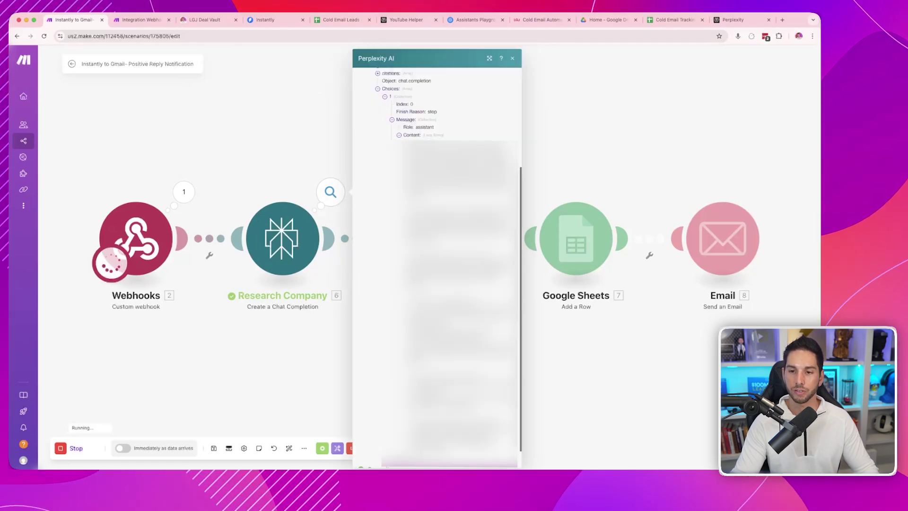
drag(454, 158, 435, 393)
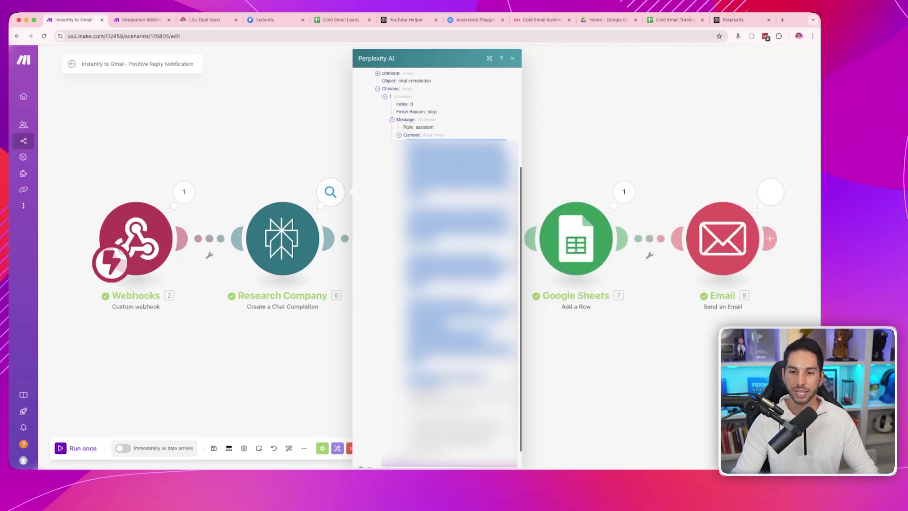
click(477, 192)
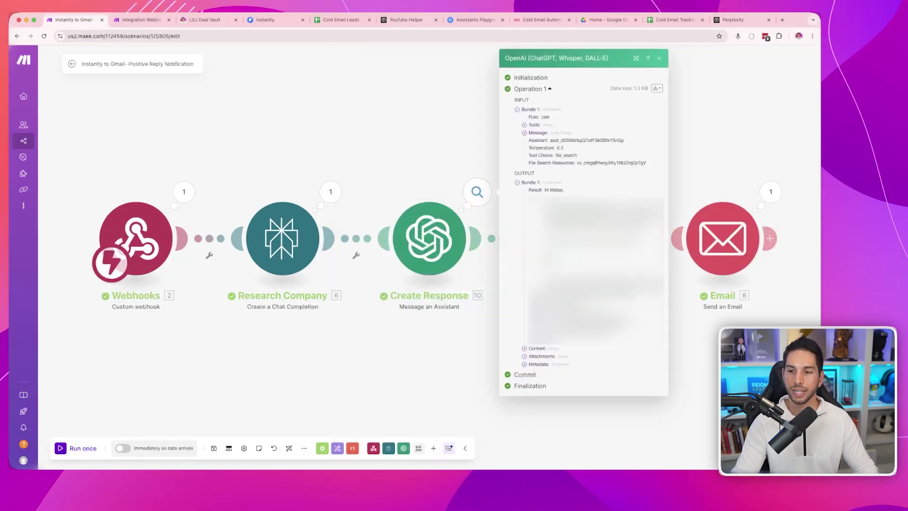
drag(545, 190, 629, 293)
click(546, 191)
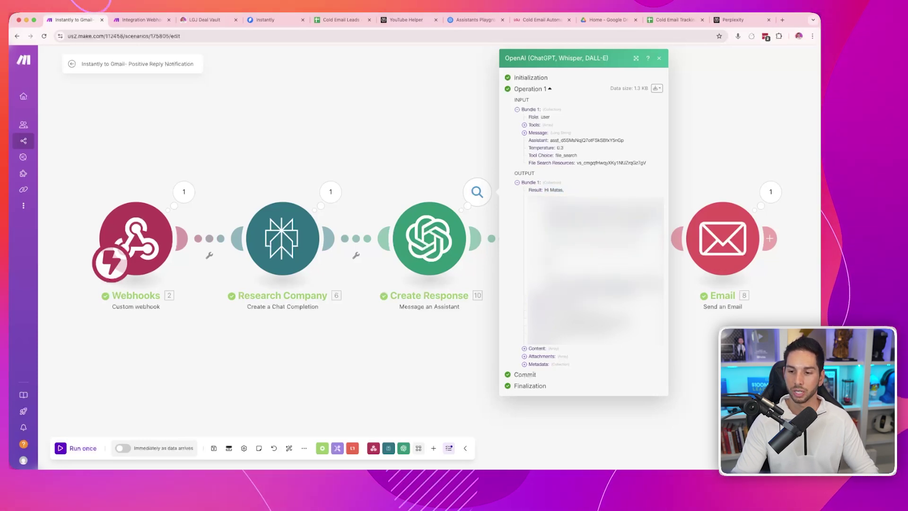
drag(545, 190, 629, 294)
click(629, 294)
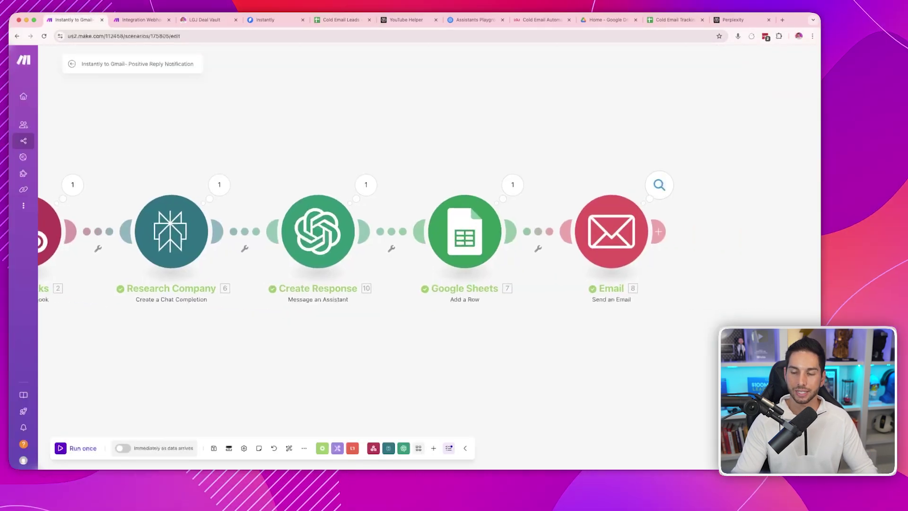
- Inspect the Email step's output showing the sent message ID, then close it
click(661, 185)
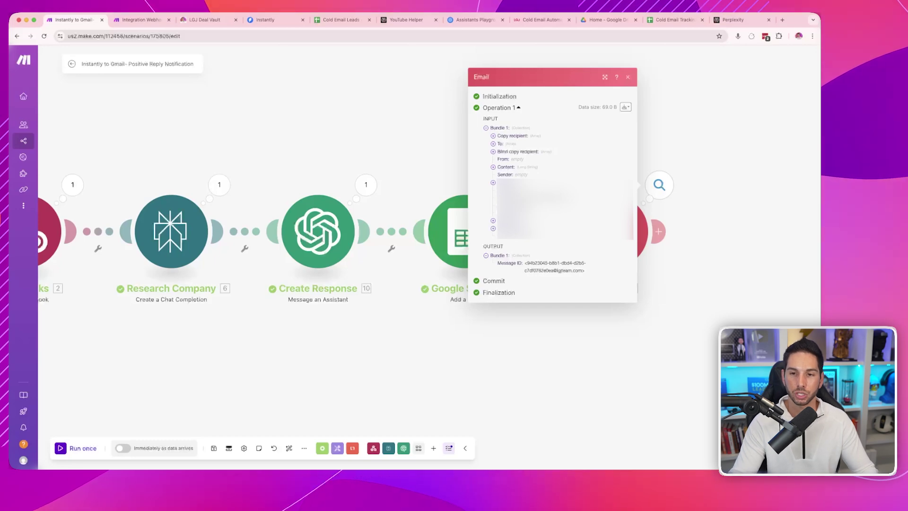
key(Escape)
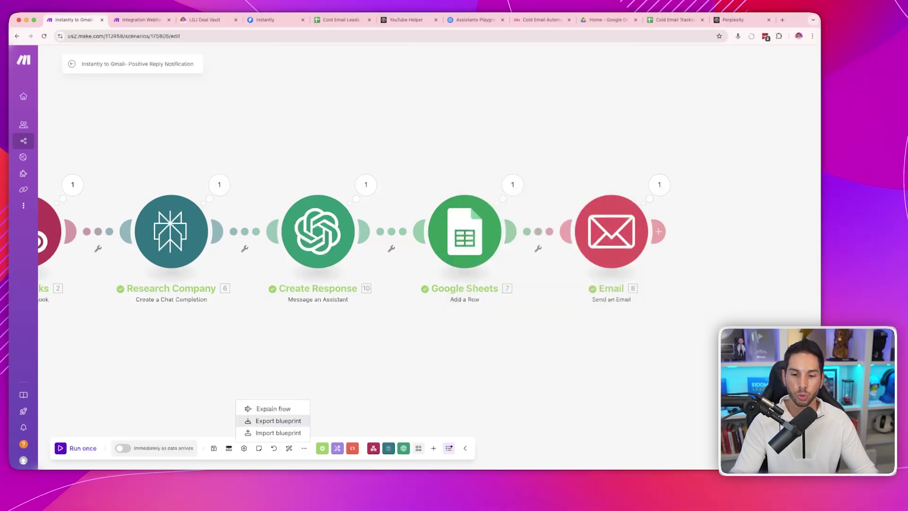
- Export the scenario as a blueprint file and create a new blank scenario
click(276, 421)
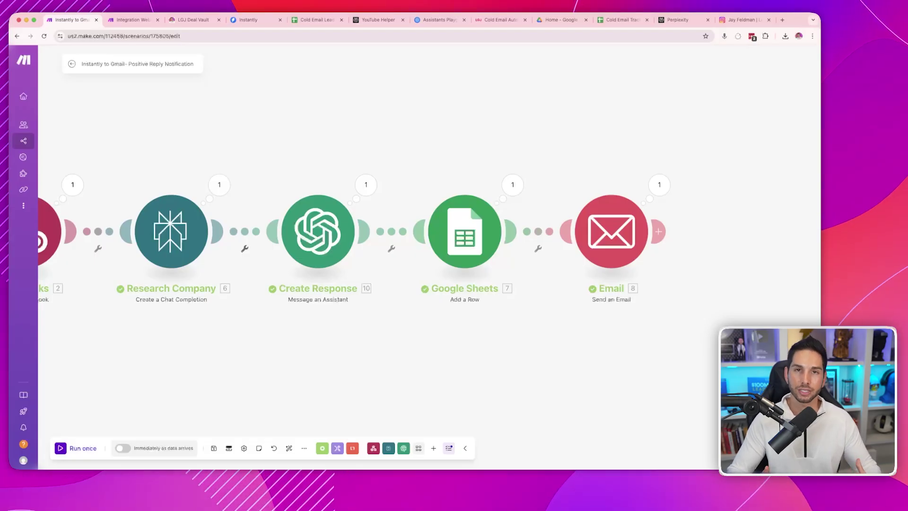
mouse_move(43, 205)
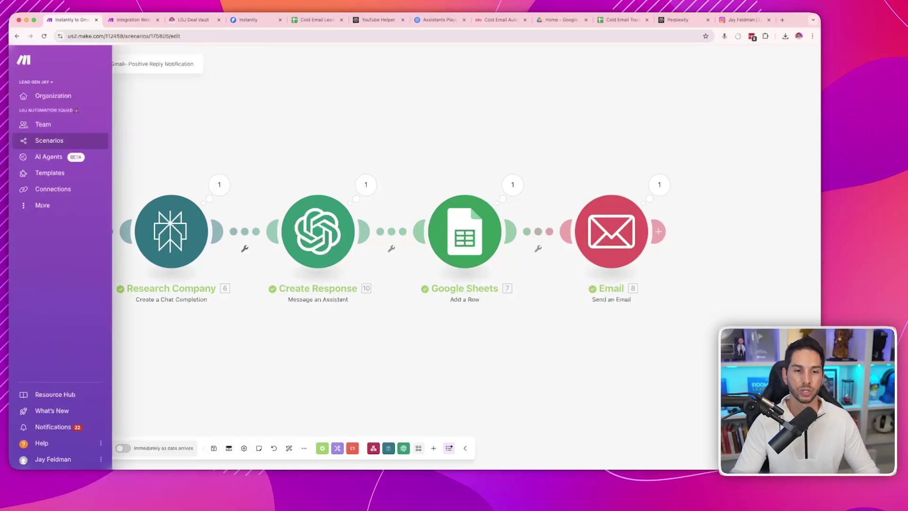
click(49, 140)
click(807, 60)
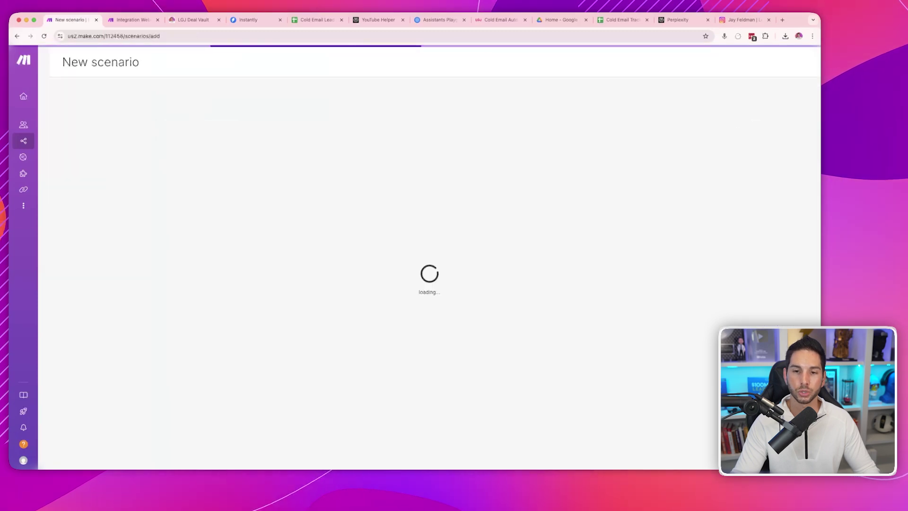
- Import the downloaded Instantly to Gmail blueprint file into the new scenario
click(282, 448)
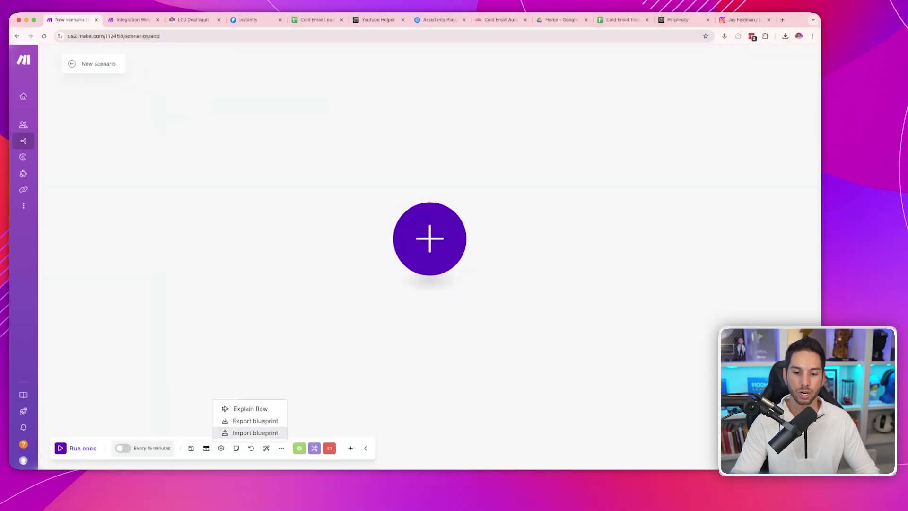
click(252, 432)
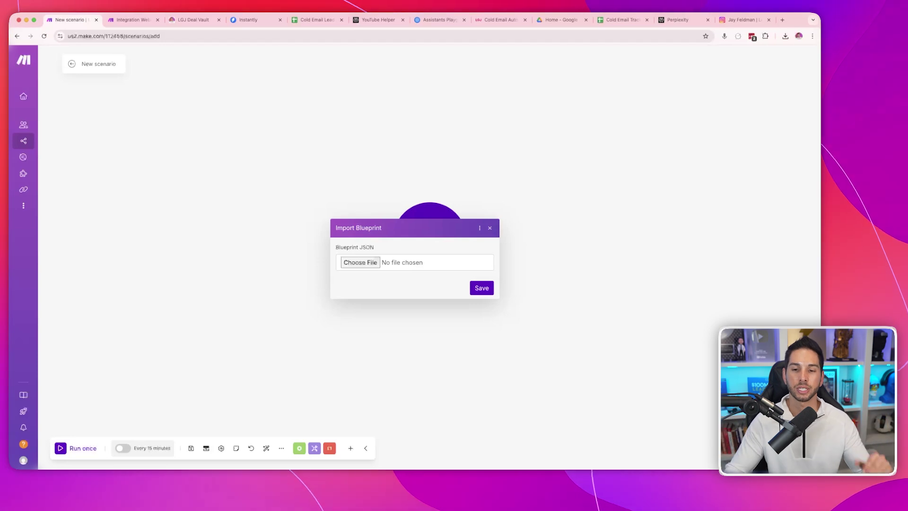
click(361, 262)
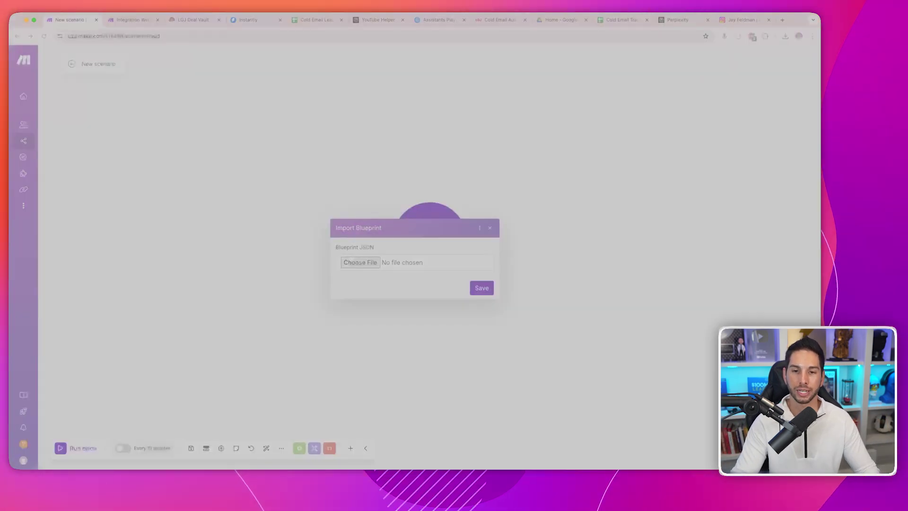
key(Return)
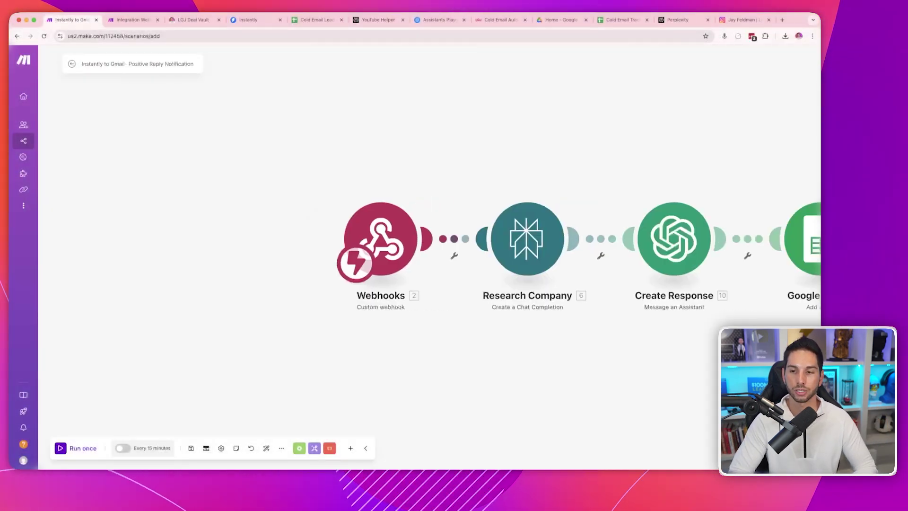